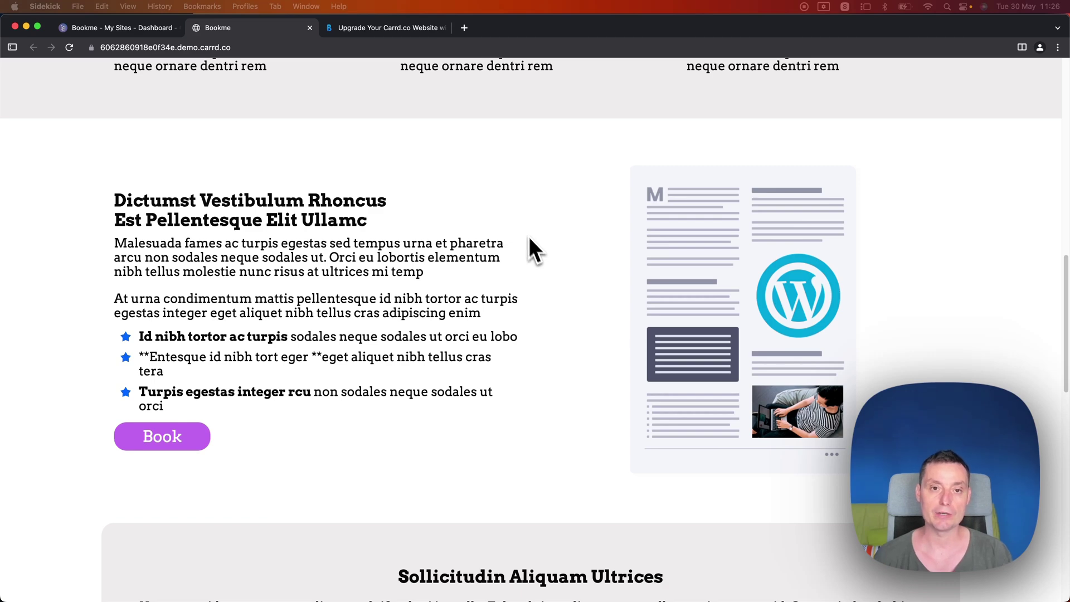
Switch to the Bit Doze Carrd cookie notice article and scroll to its code
scroll(530, 250, up, 4)
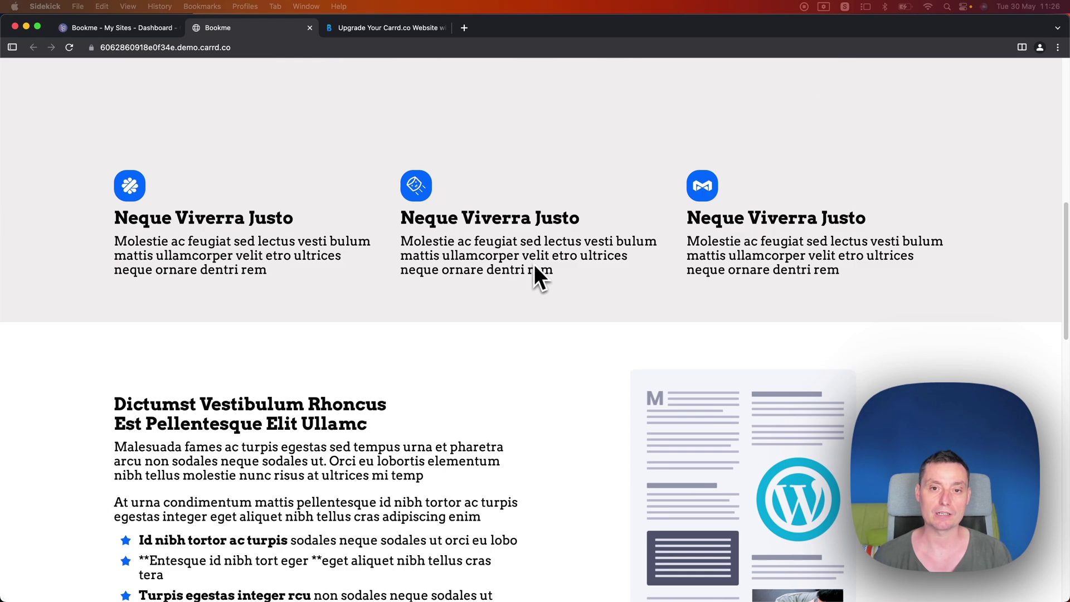
scroll(534, 264, up, 4)
scroll(544, 259, up, 6)
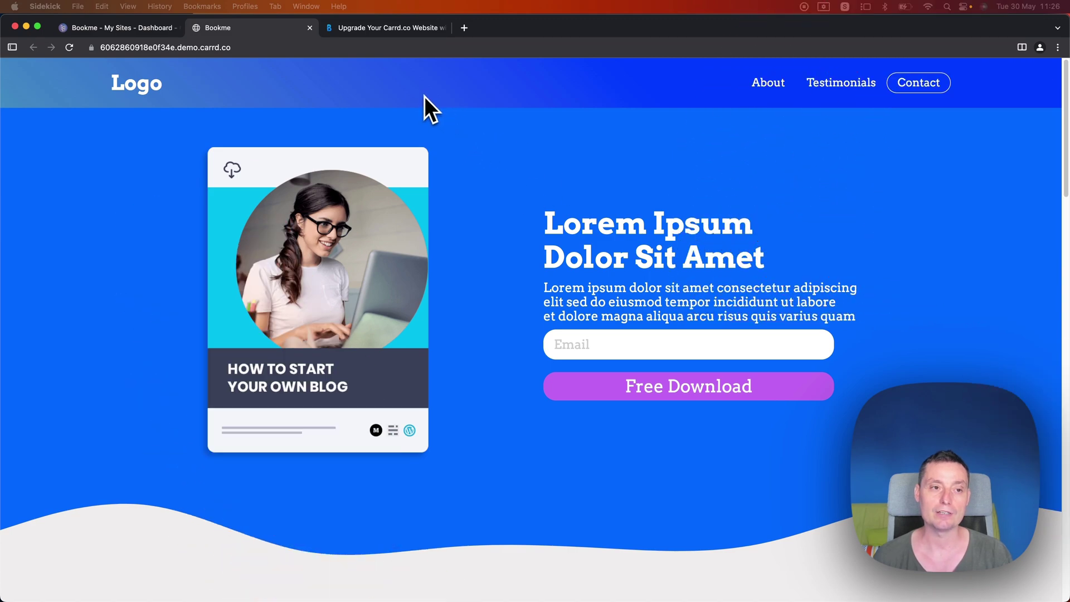
scroll(175, 93, down, 10)
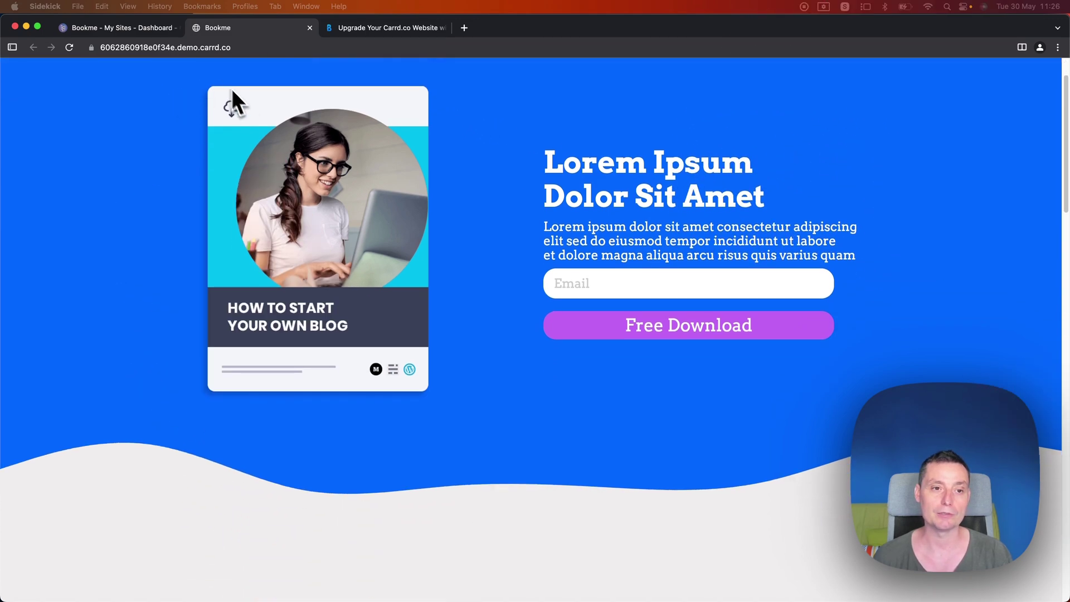
scroll(254, 126, down, 15)
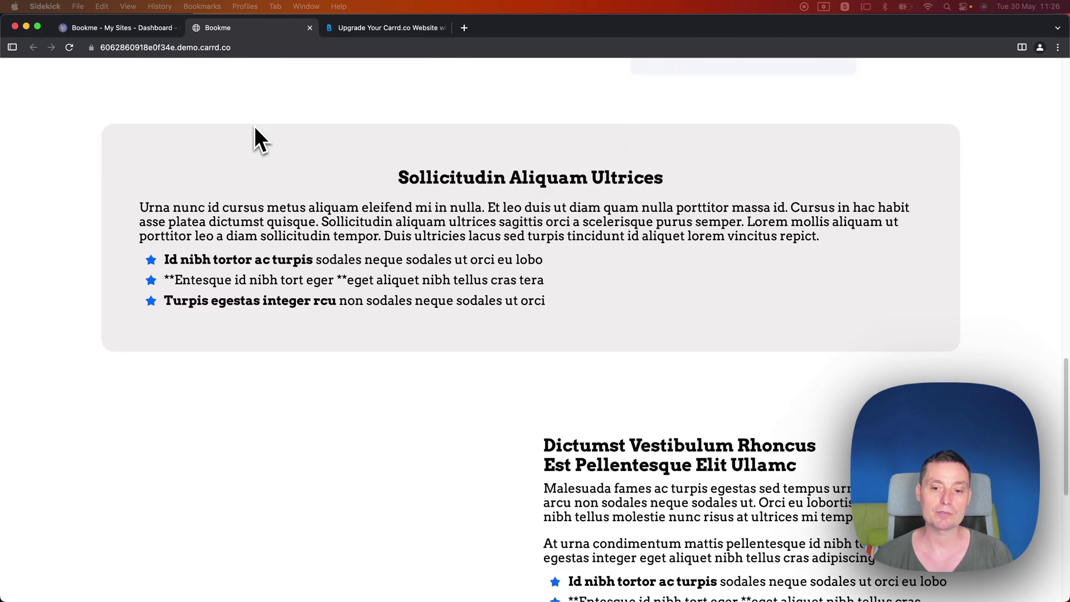
scroll(463, 202, up, 12)
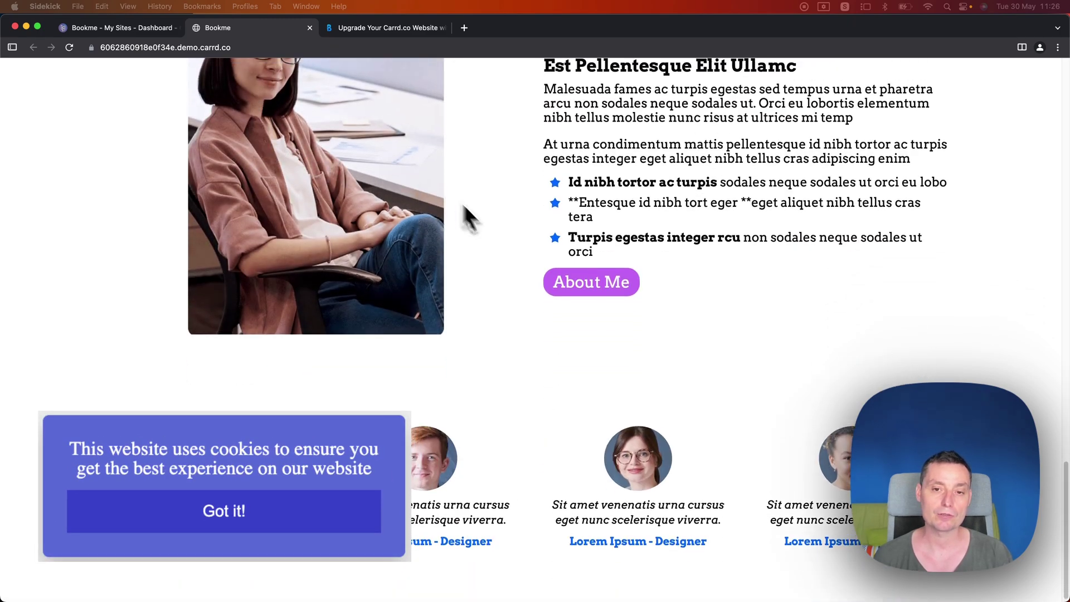
scroll(516, 253, up, 3)
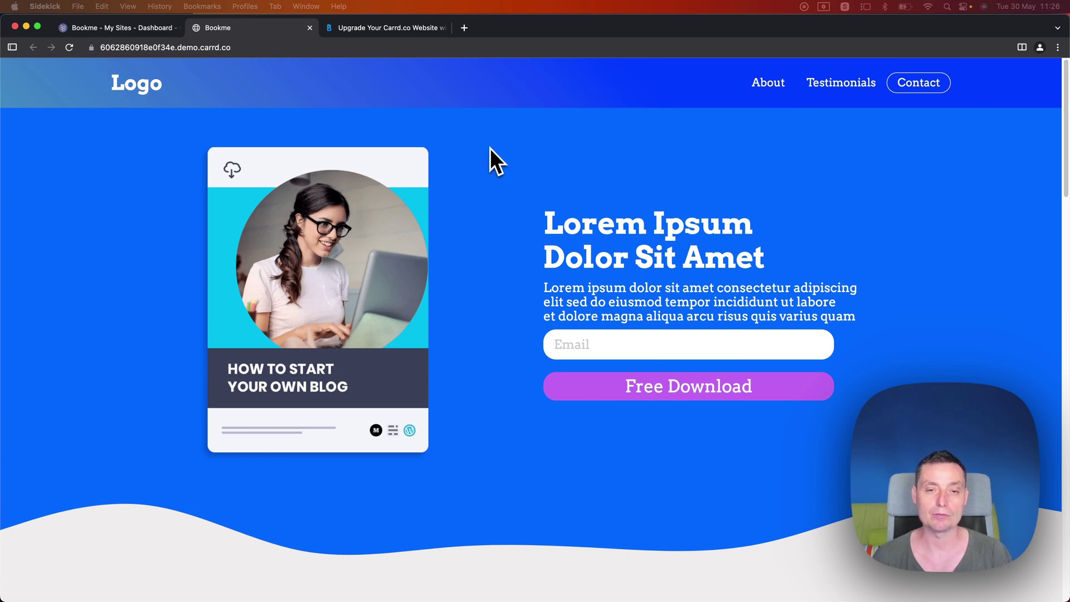
click(378, 28)
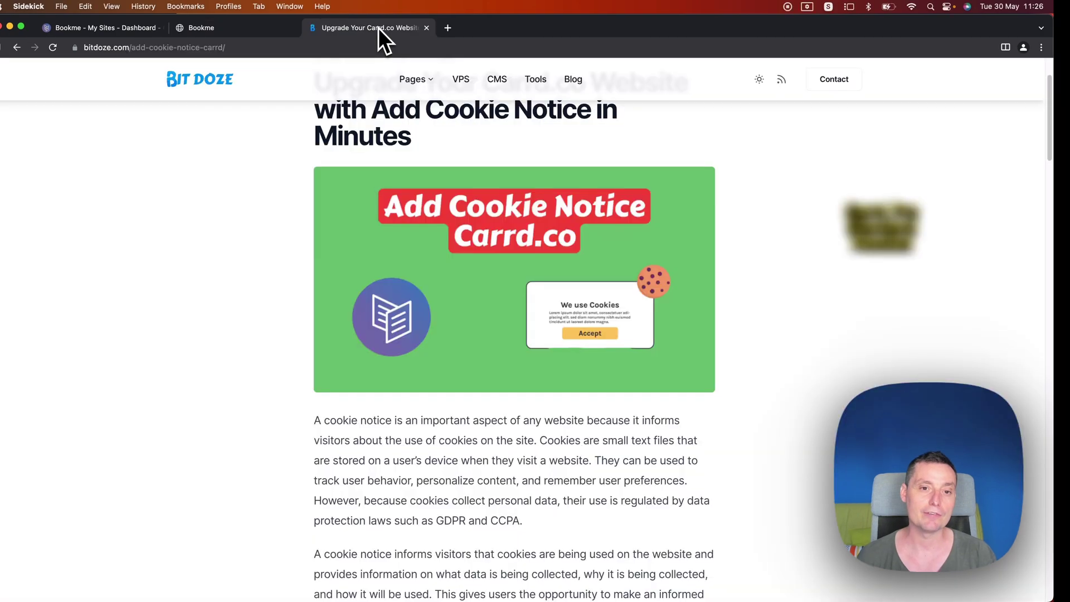
scroll(598, 220, down, 5)
scroll(609, 220, down, 10)
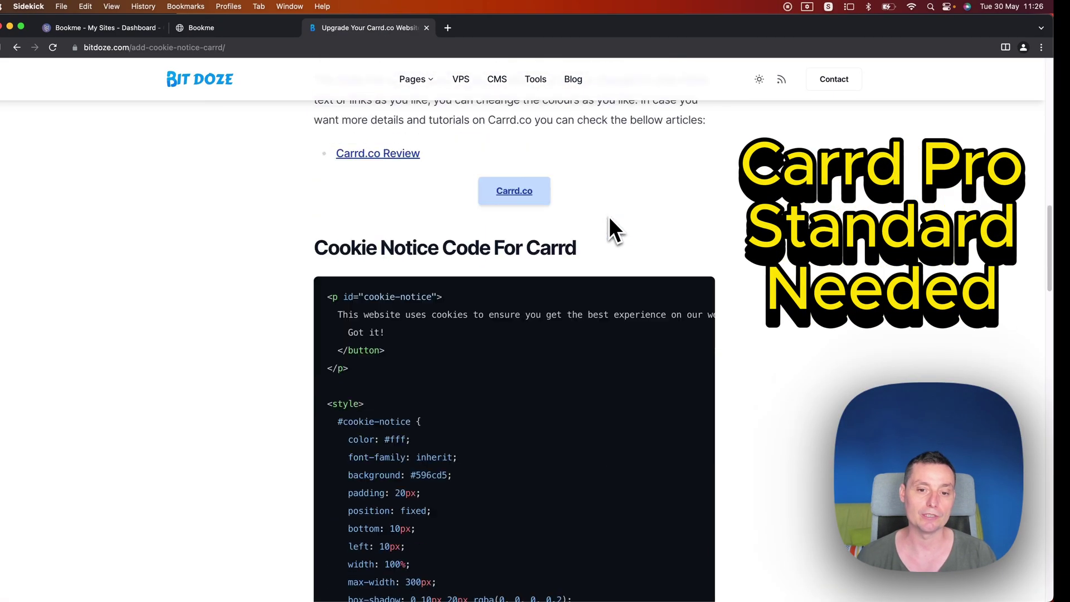
scroll(609, 220, up, 2)
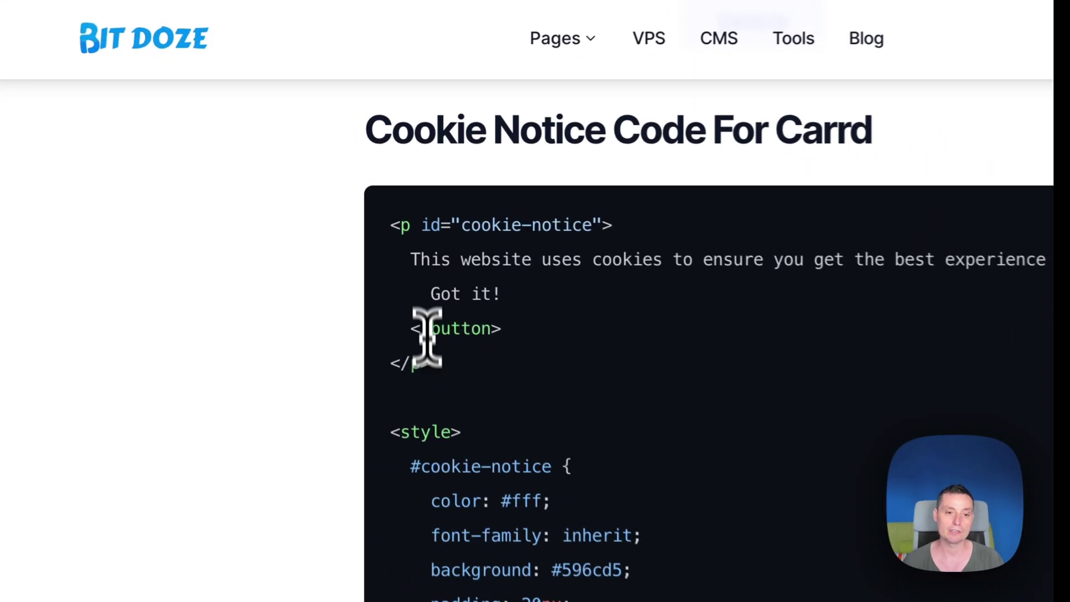
Highlight the cookie notice paragraph markup and the 'Got it!' button text
drag(346, 237, 334, 210)
drag(410, 312, 397, 246)
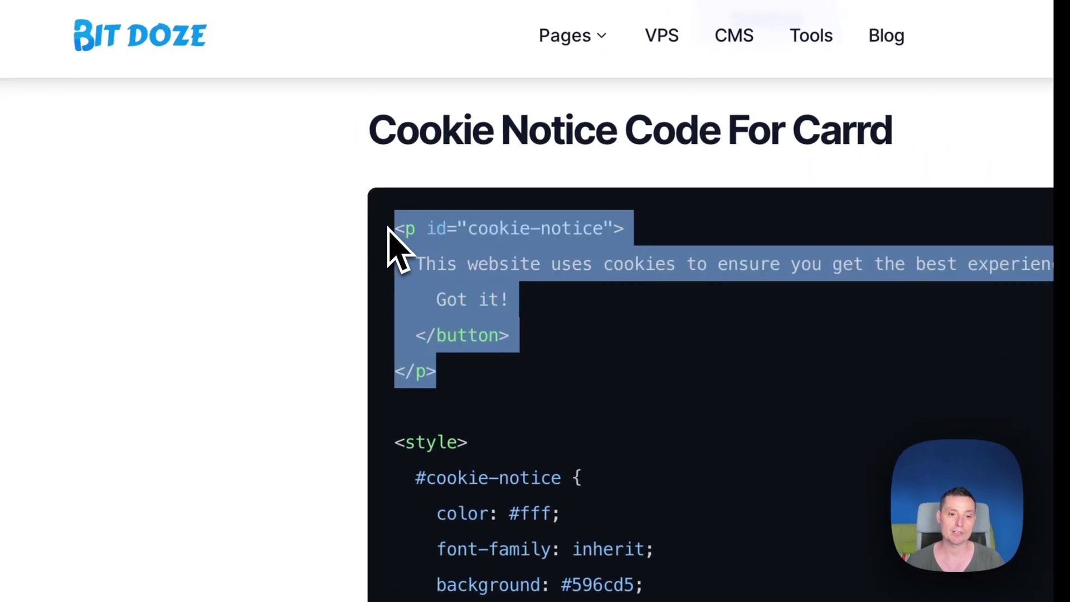
click(445, 266)
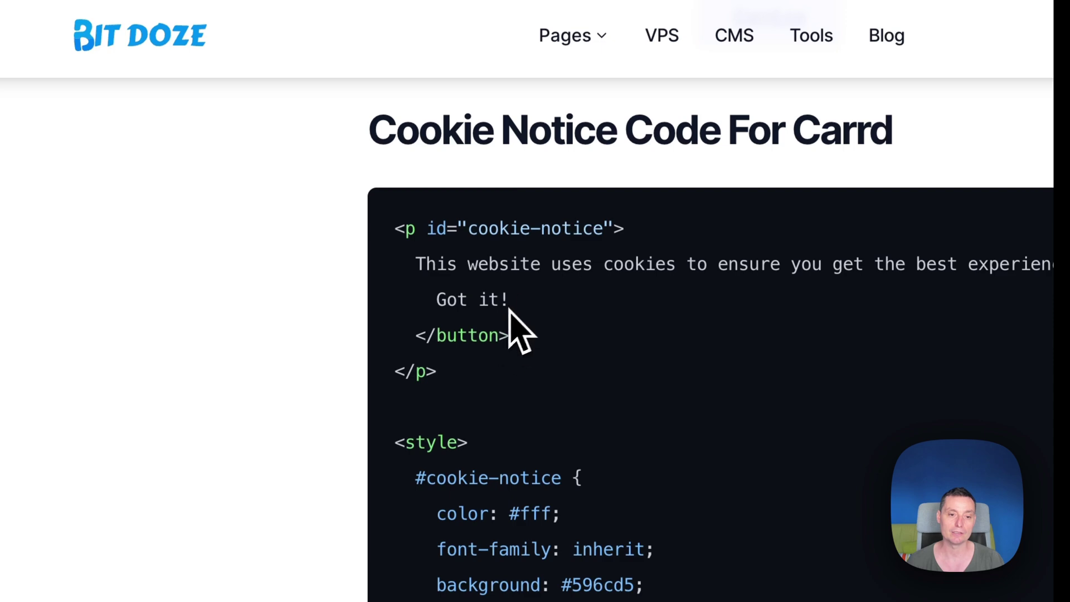
drag(509, 308, 446, 301)
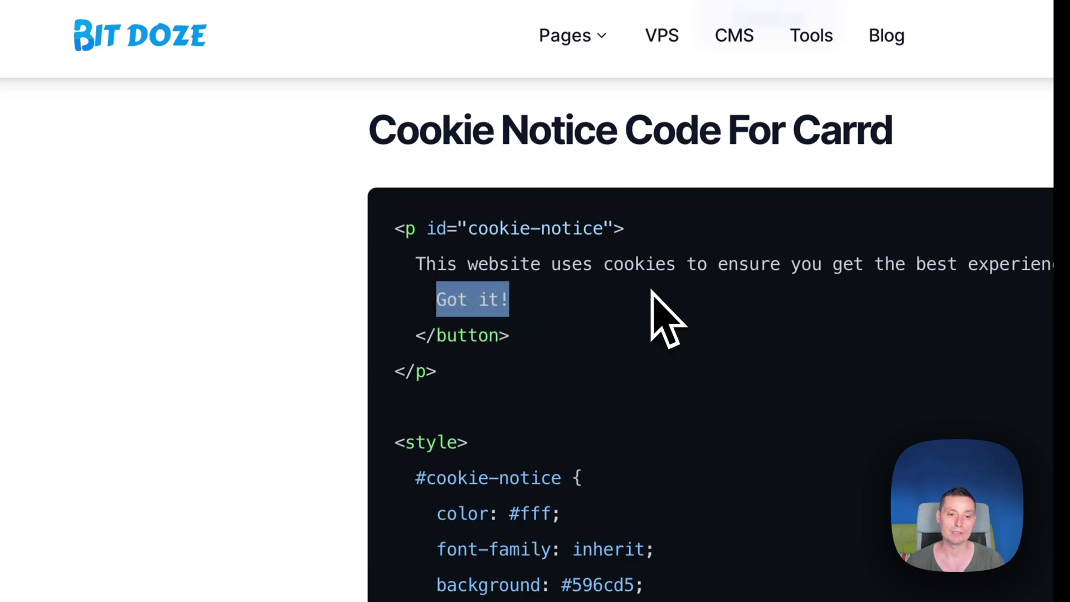
Scroll into the styles and highlight the notice's text colour value #fff
scroll(666, 320, down, 1)
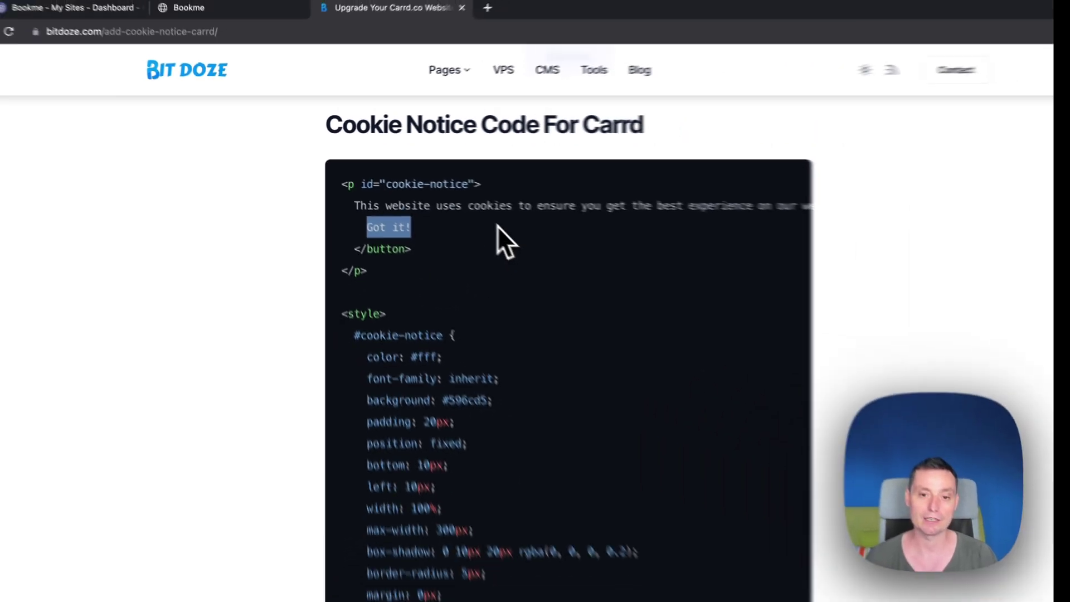
scroll(652, 291, down, 2)
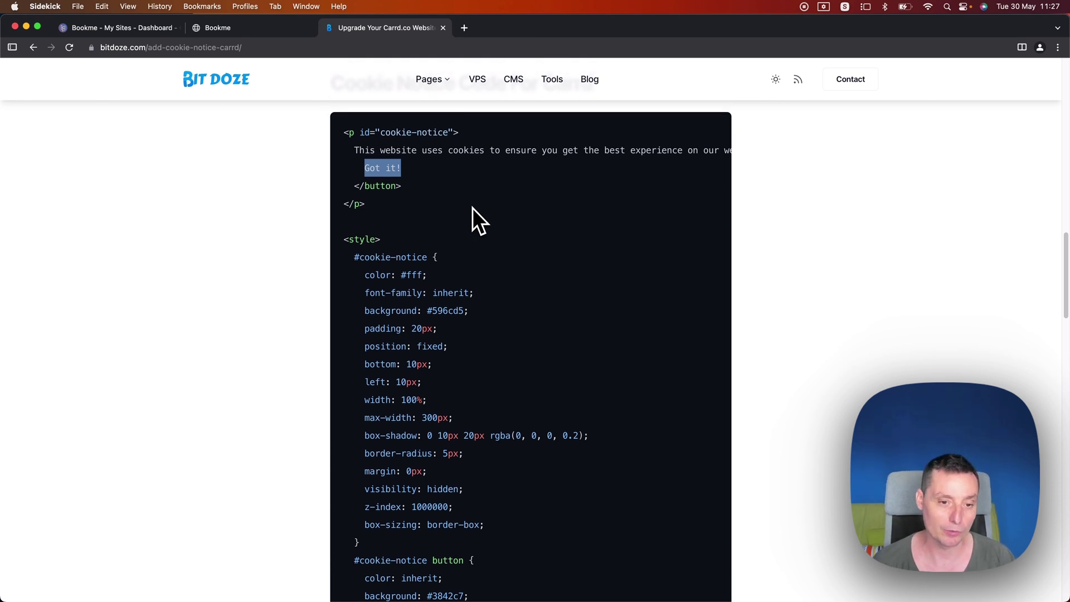
scroll(473, 208, down, 2)
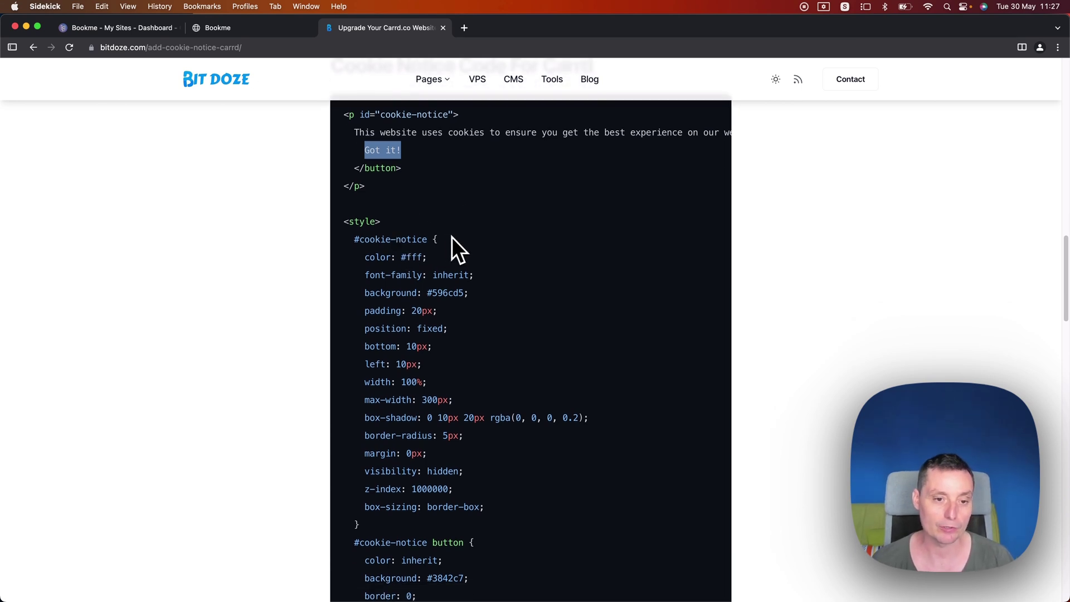
scroll(449, 236, down, 2)
scroll(398, 226, up, 3)
scroll(440, 209, down, 3)
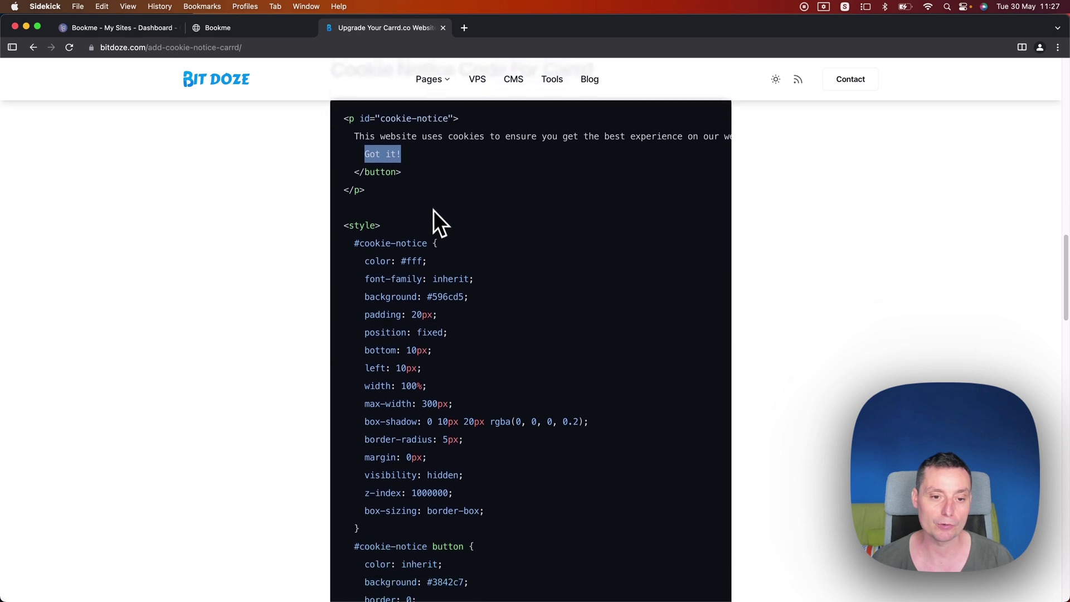
drag(401, 255, 415, 254)
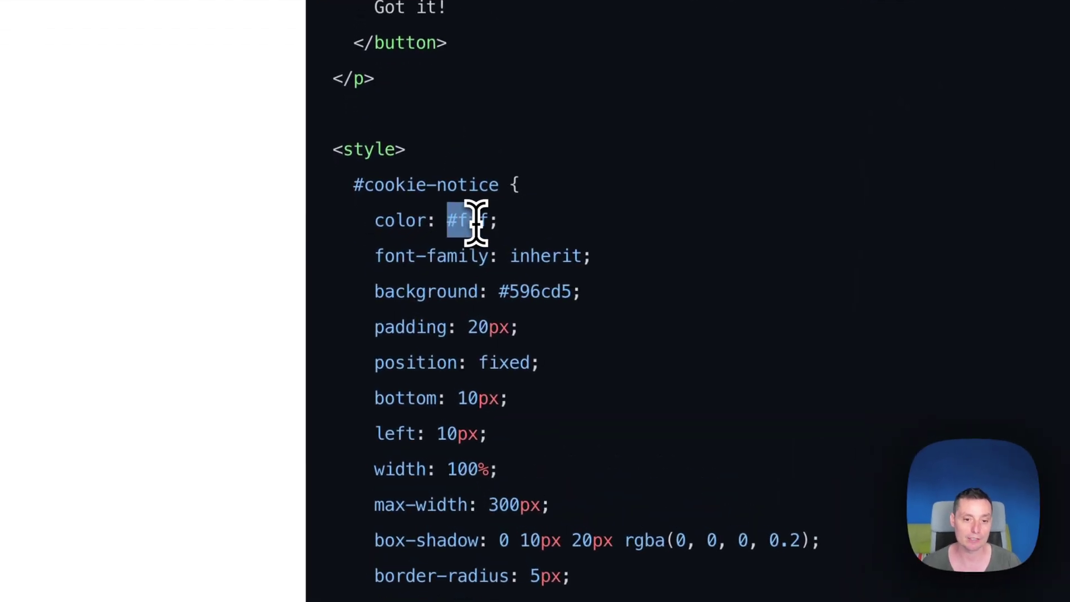
drag(475, 220, 486, 220)
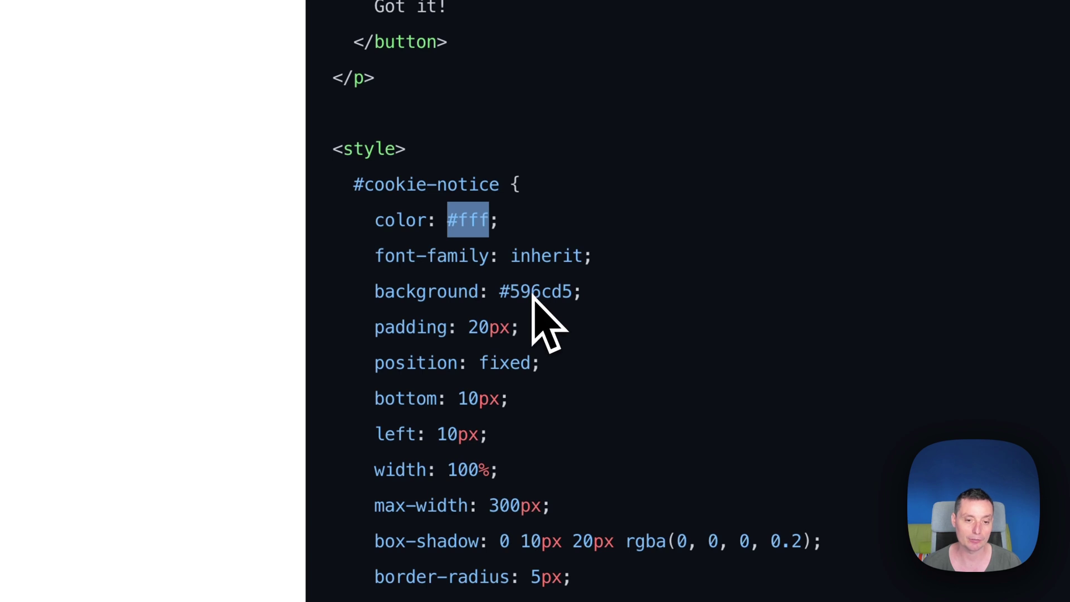
Read on through the 600px media query, acceptCookie script and explanation
scroll(532, 295, down, 7)
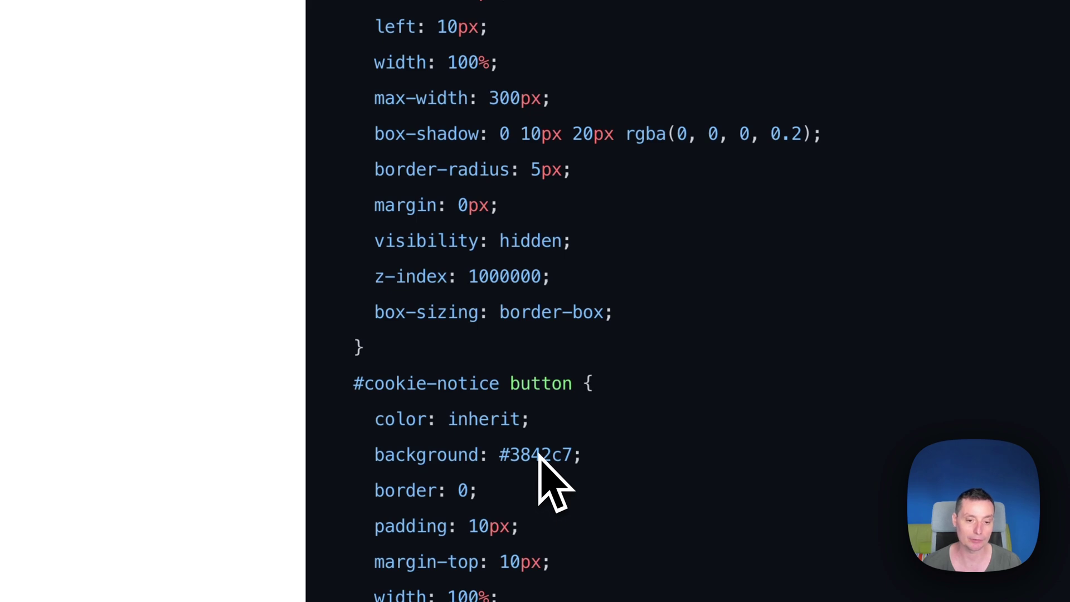
scroll(540, 454, down, 9)
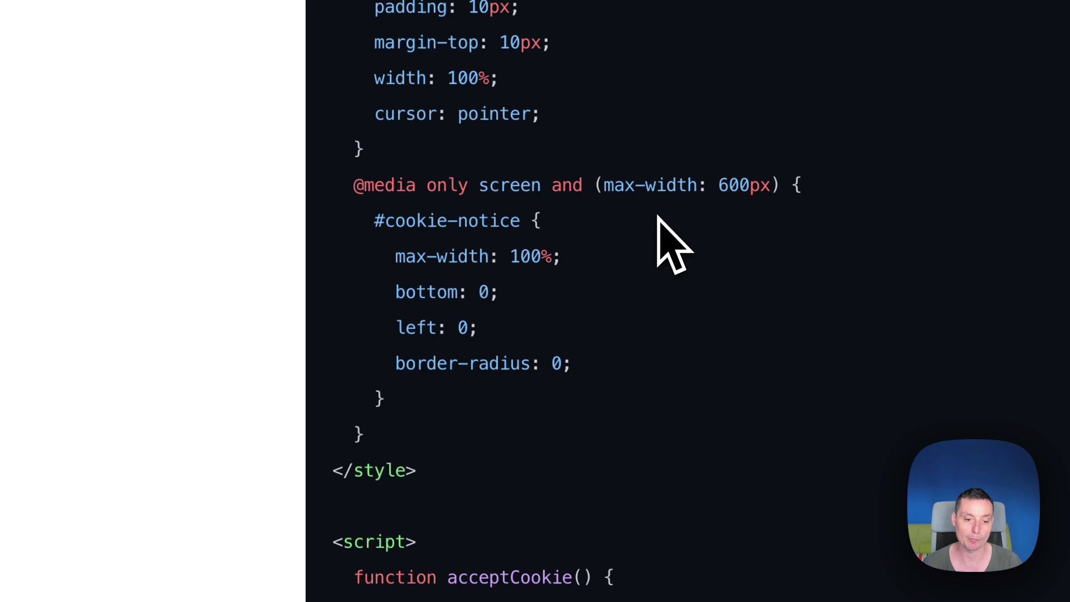
scroll(658, 220, down, 5)
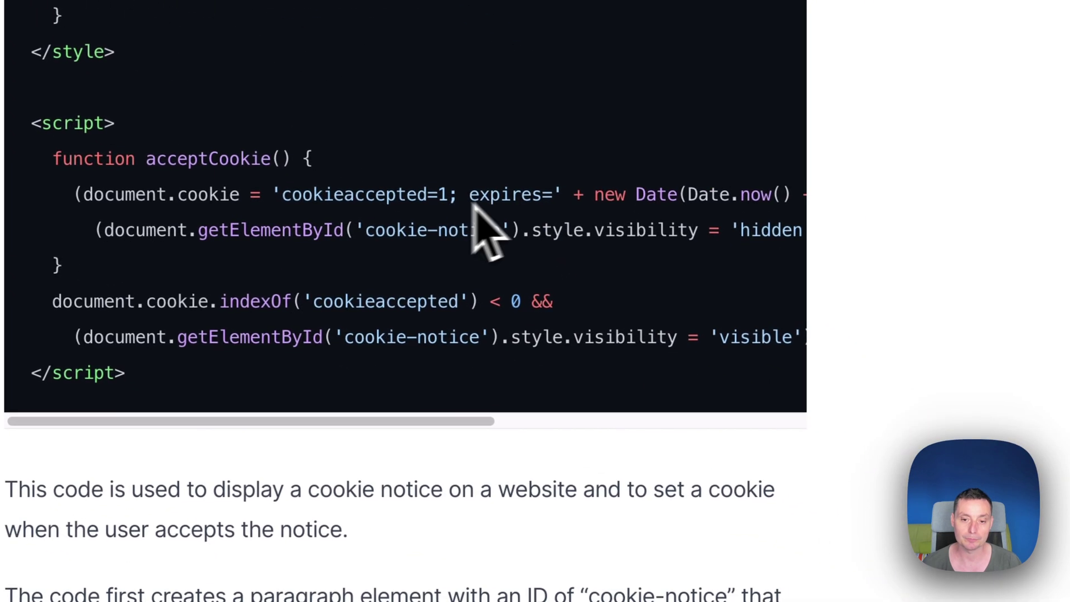
drag(433, 423, 608, 418)
drag(723, 424, 486, 425)
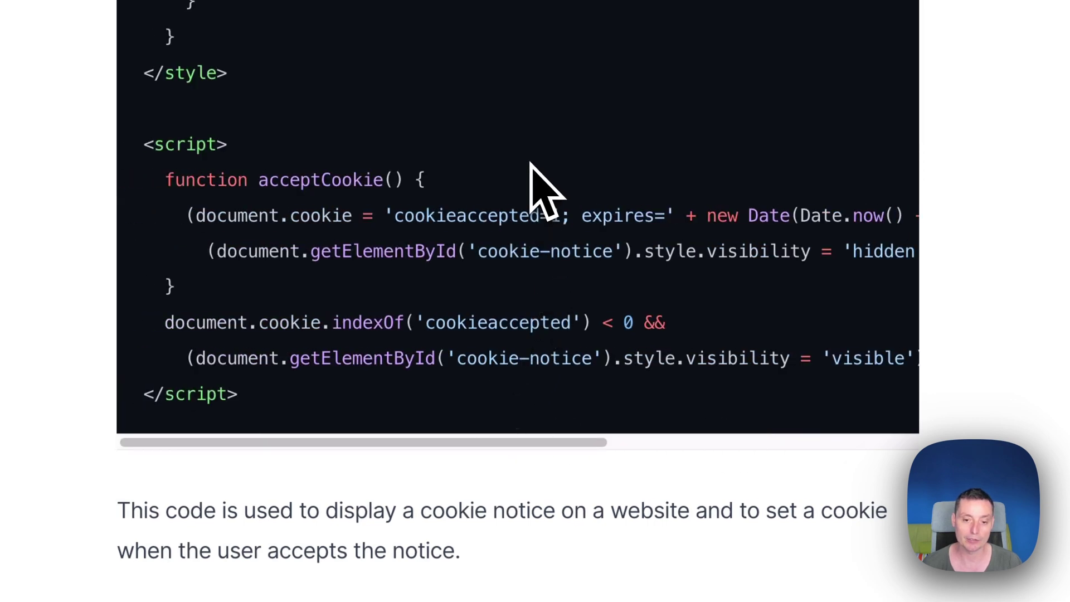
scroll(530, 164, down, 1)
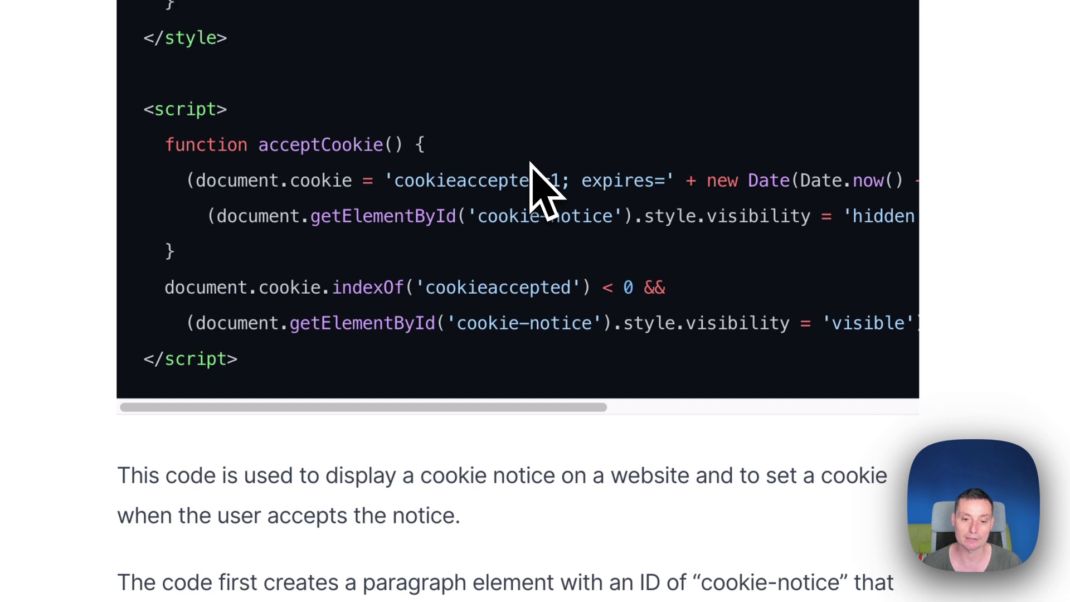
drag(554, 410, 764, 365)
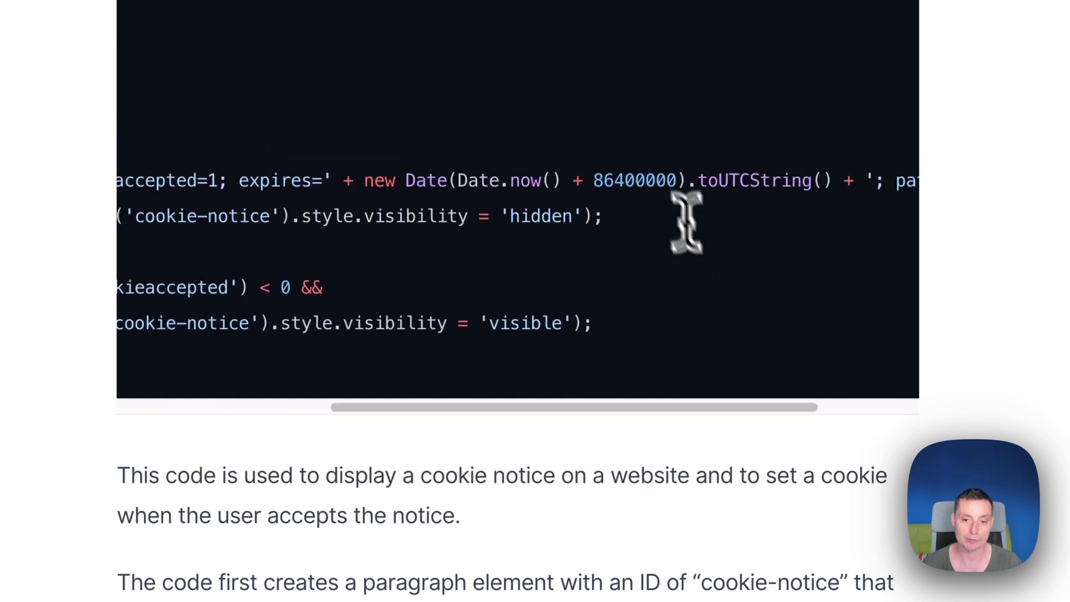
drag(594, 180, 677, 180)
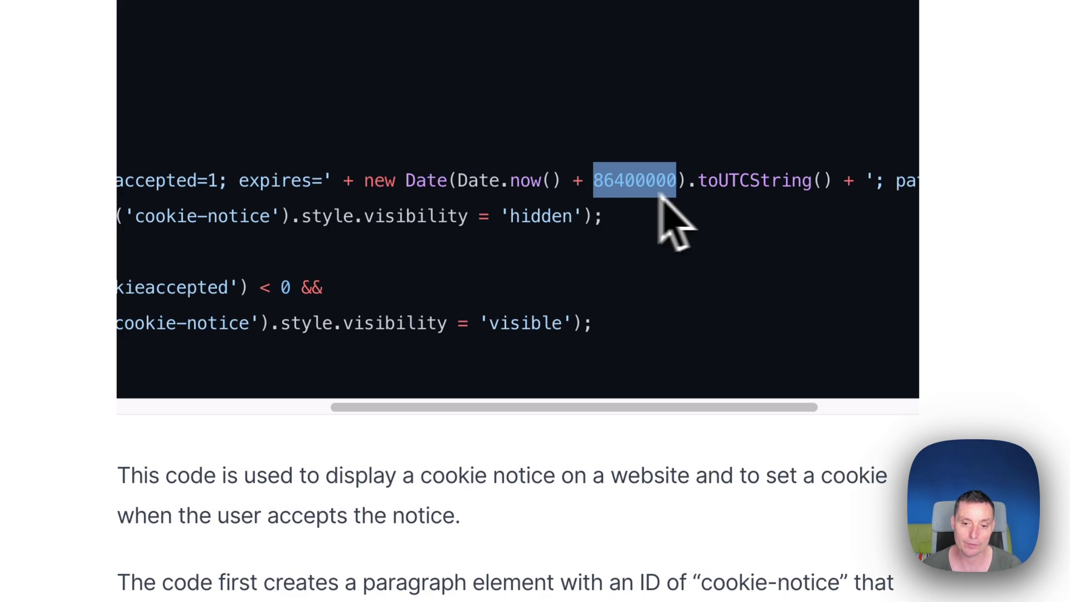
drag(609, 411, 268, 409)
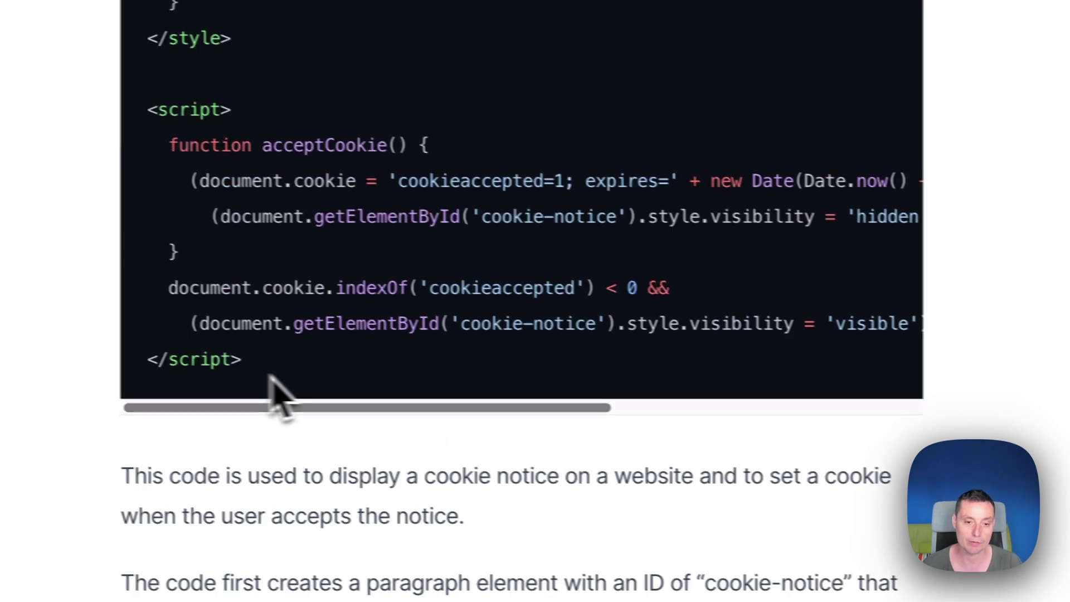
Copy the whole cookie notice code block and go back to the Bookme Carrd editor
scroll(652, 245, up, 10)
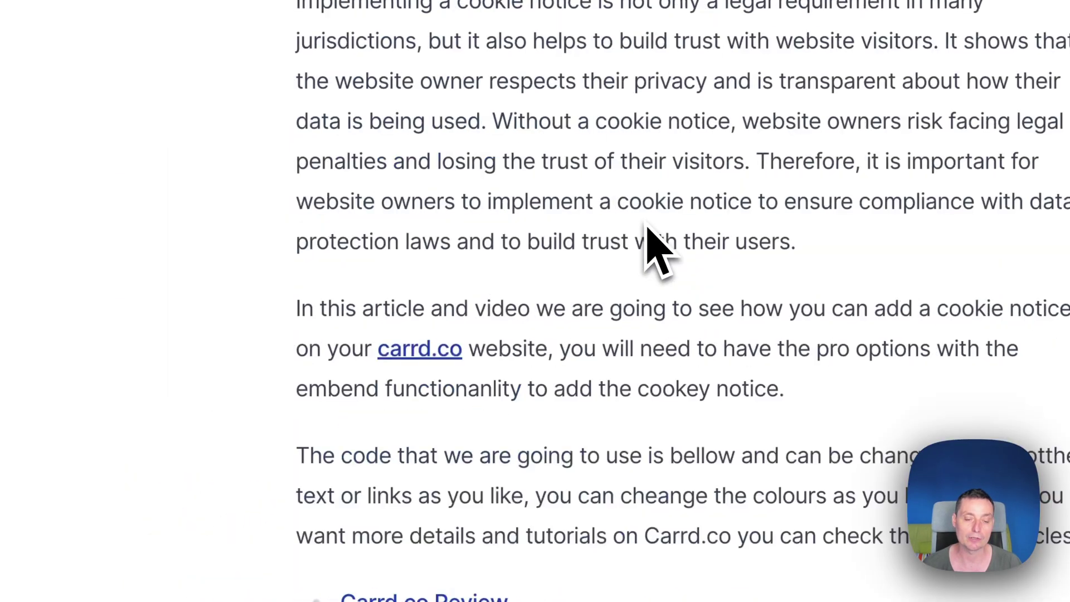
scroll(648, 227, down, 5)
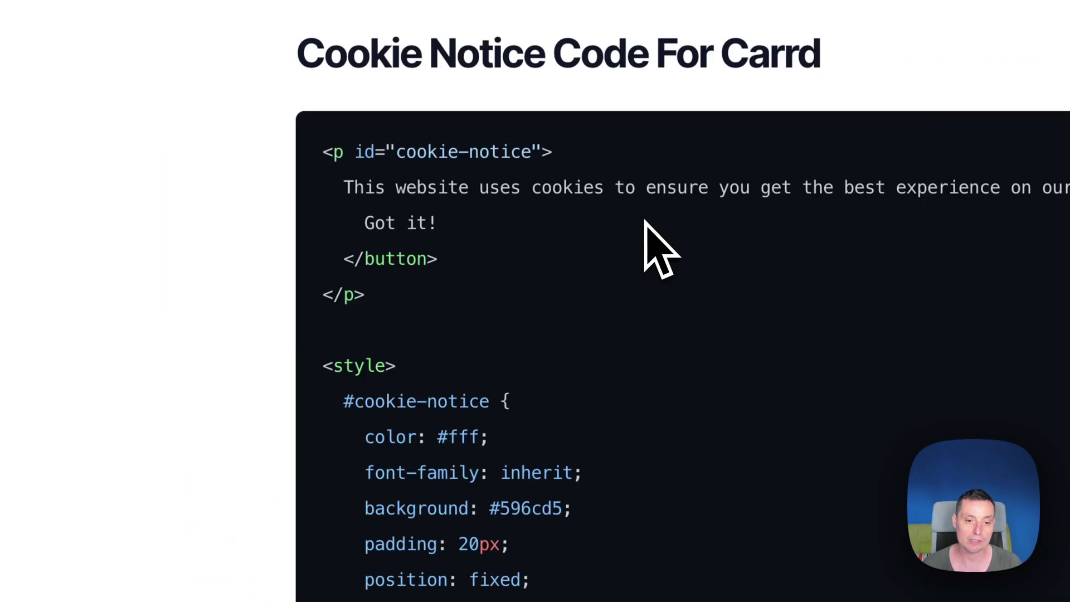
scroll(646, 221, down, 15)
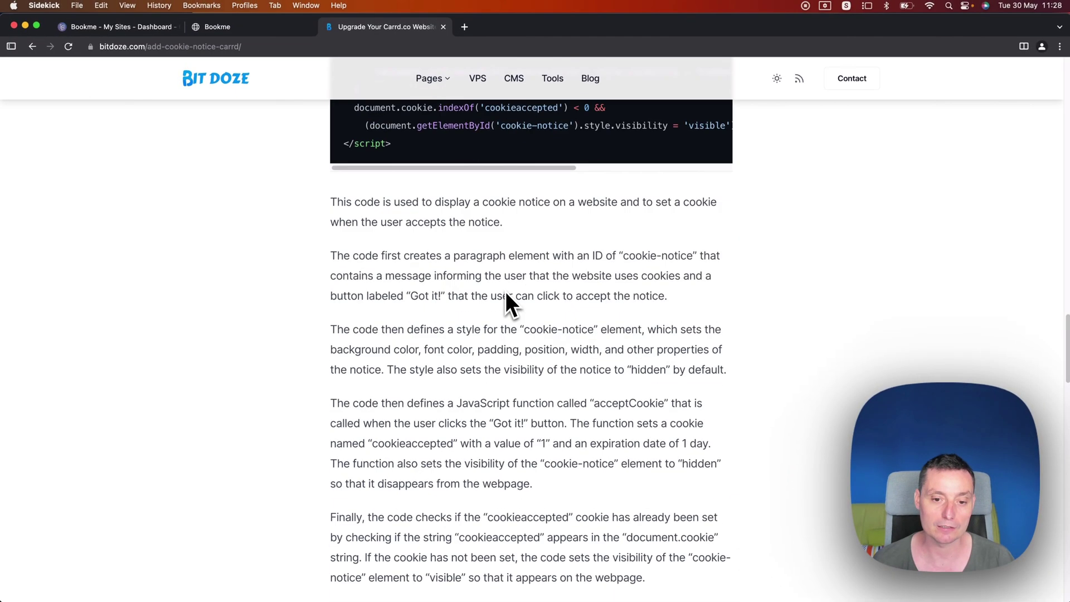
scroll(554, 240, up, 10)
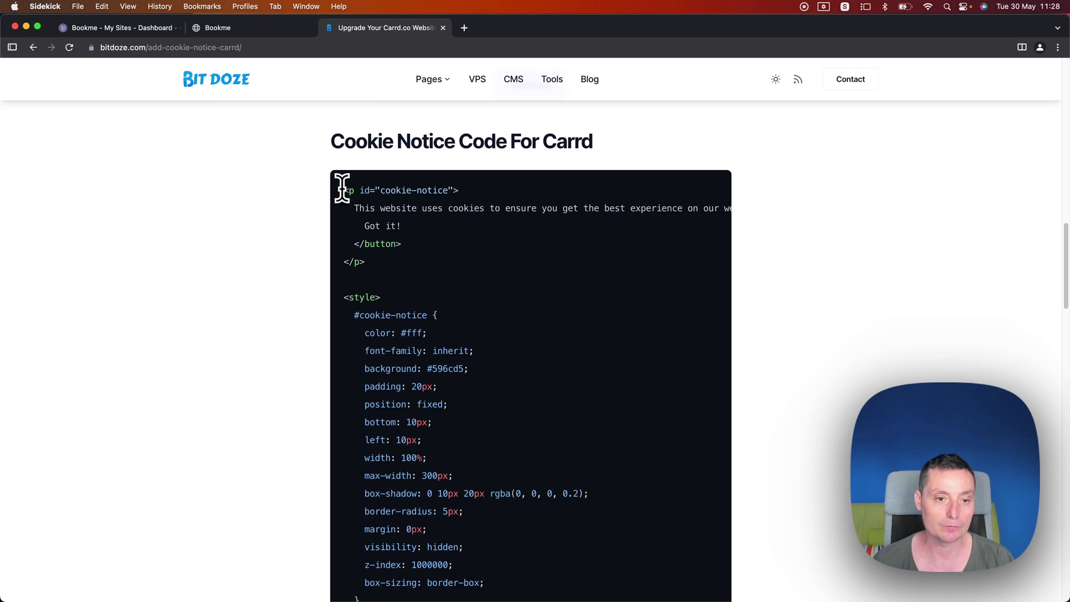
drag(342, 189, 393, 269)
right_click(470, 184)
click(493, 209)
click(121, 26)
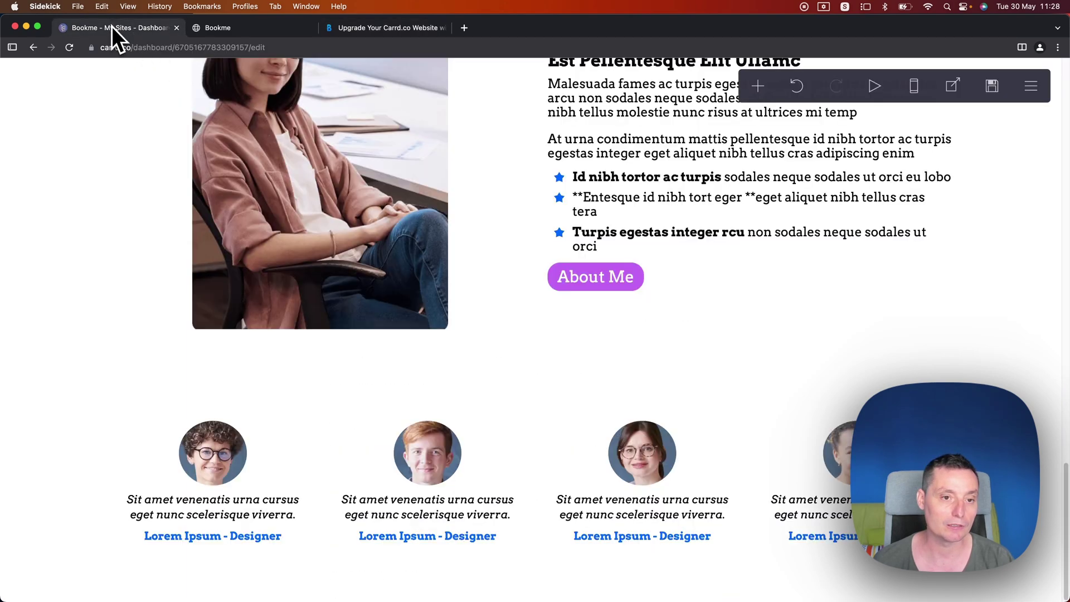
Insert an Embed element and drag it to the page bottom beneath the team member row
scroll(412, 201, up, 5)
scroll(413, 200, up, 15)
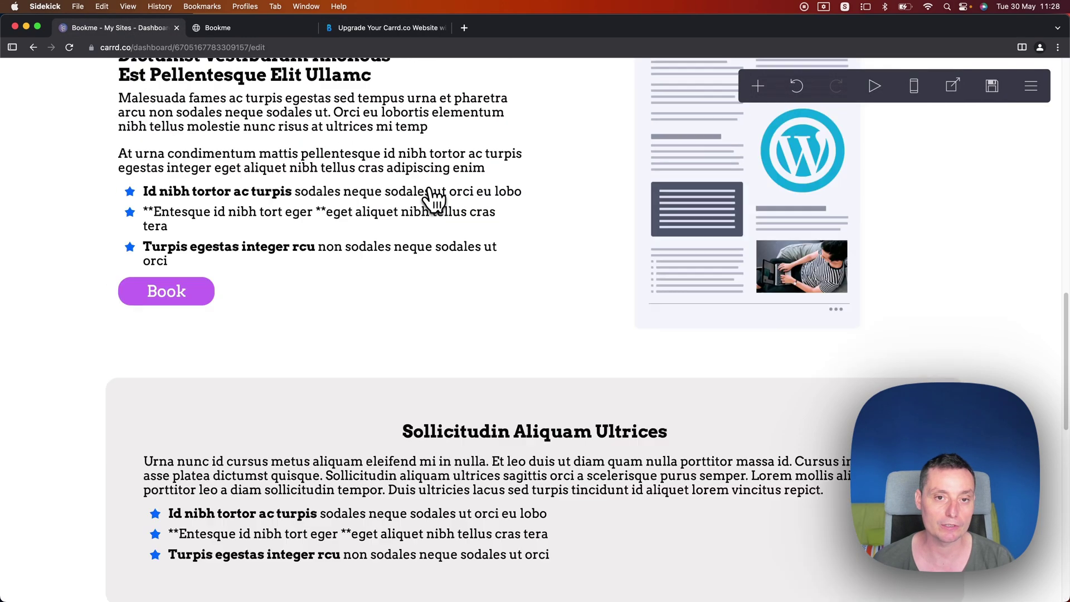
scroll(430, 200, down, 17)
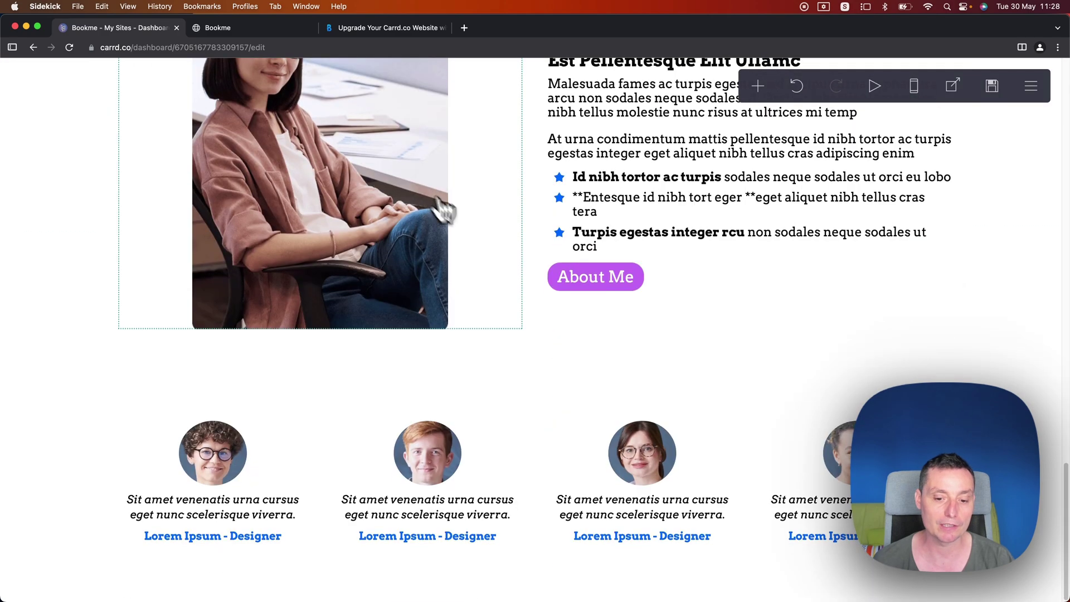
click(546, 590)
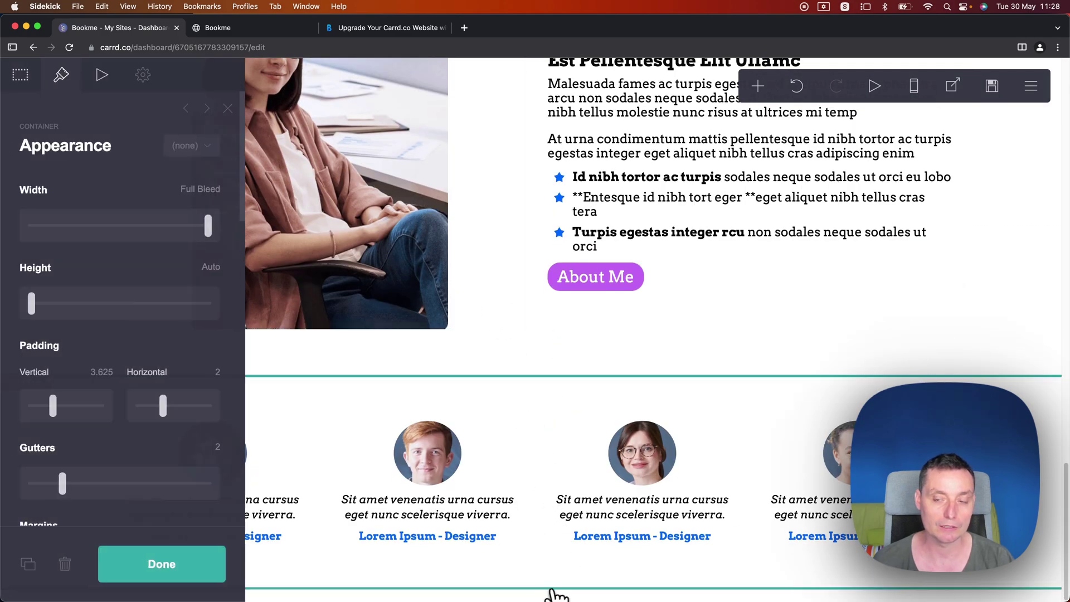
click(758, 87)
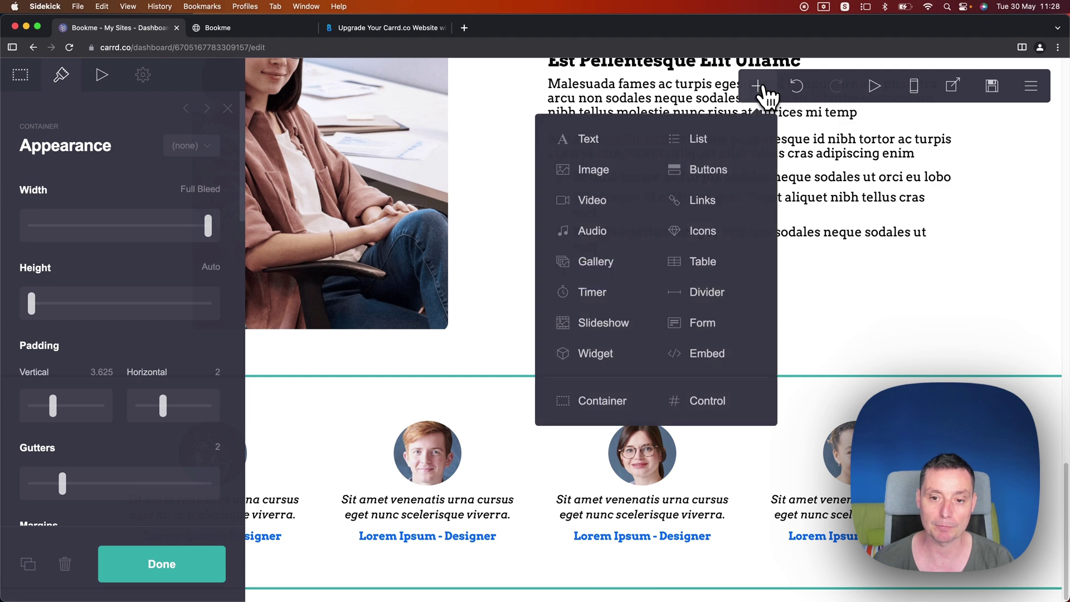
click(736, 365)
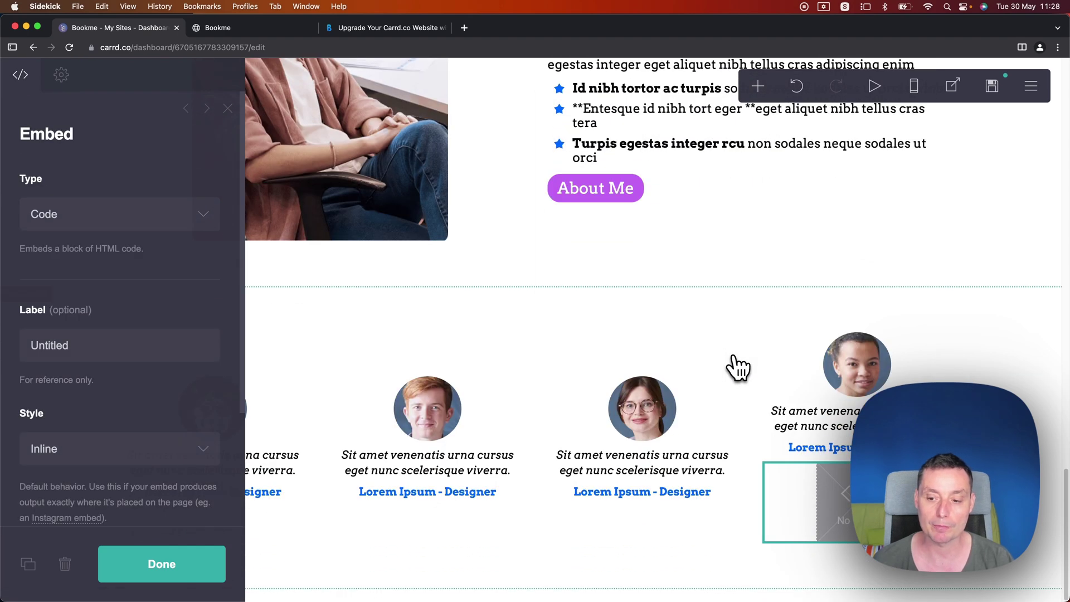
drag(802, 501, 505, 590)
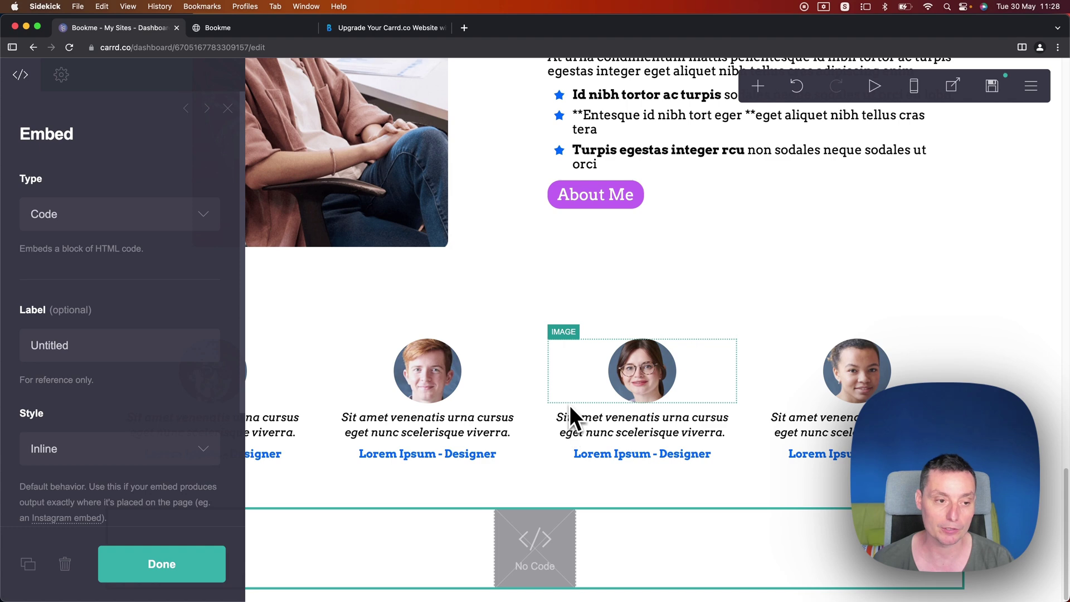
Keep the embed type as Code and label it 'cookie notice'
click(68, 205)
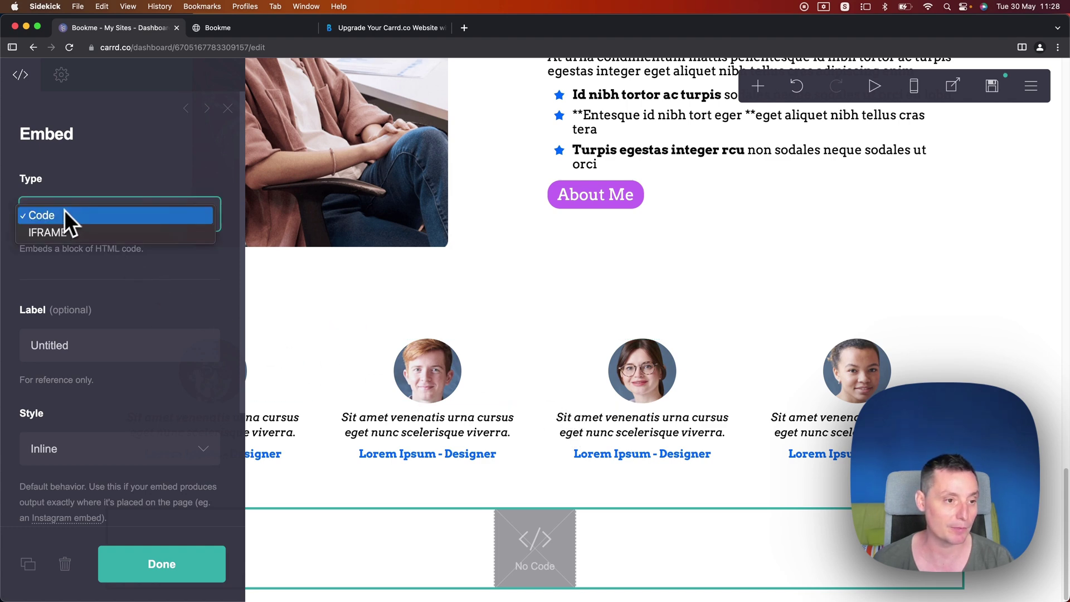
click(62, 215)
double_click(59, 346)
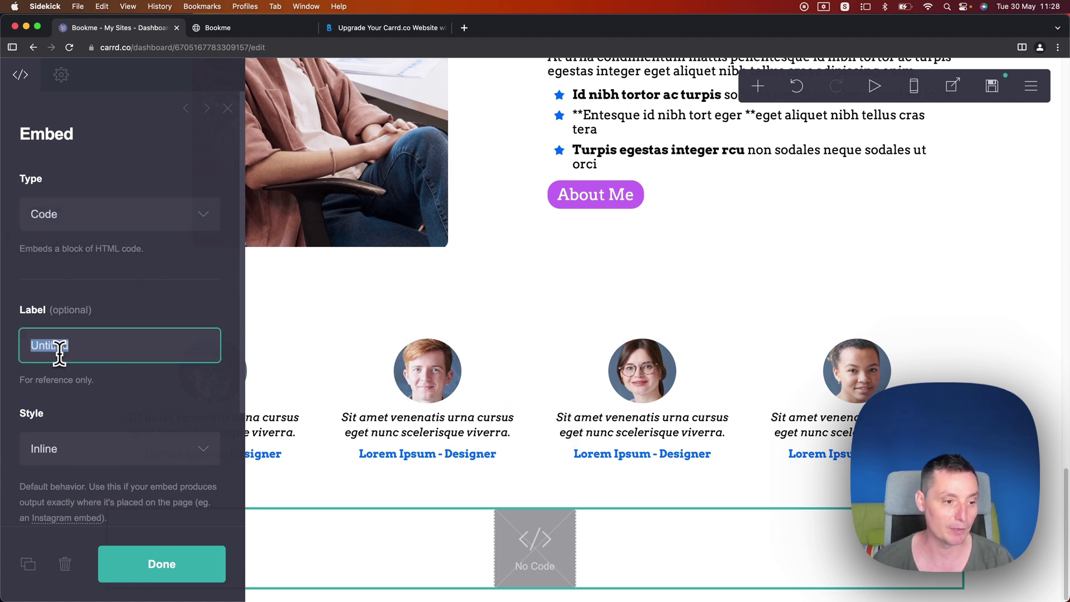
text(cookie notice)
Paste the copied cookie notice HTML, CSS and script into the Code field and finish
scroll(114, 327, down, 3)
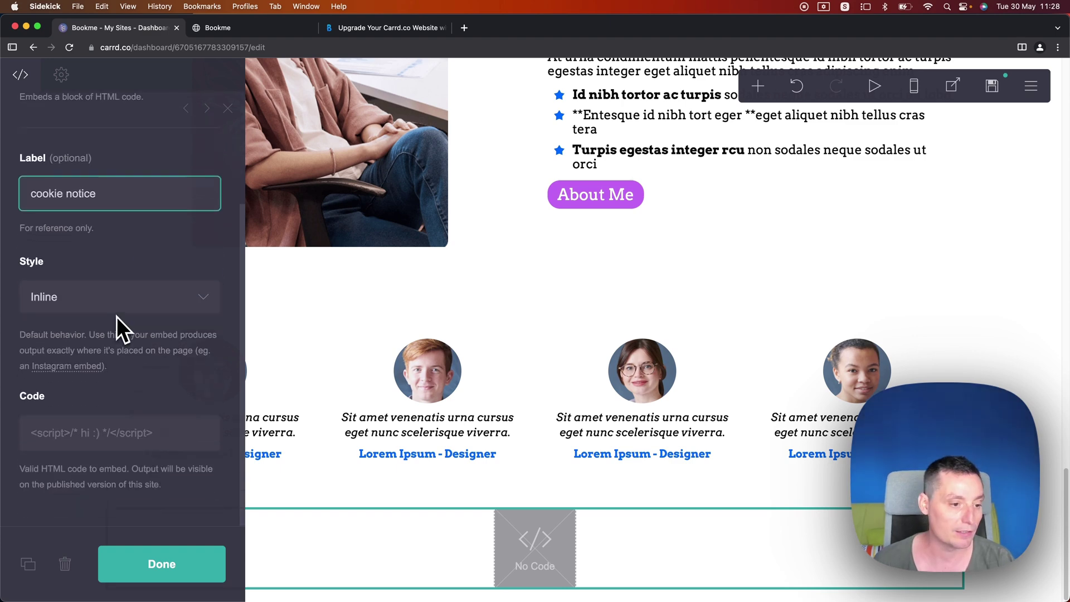
click(65, 435)
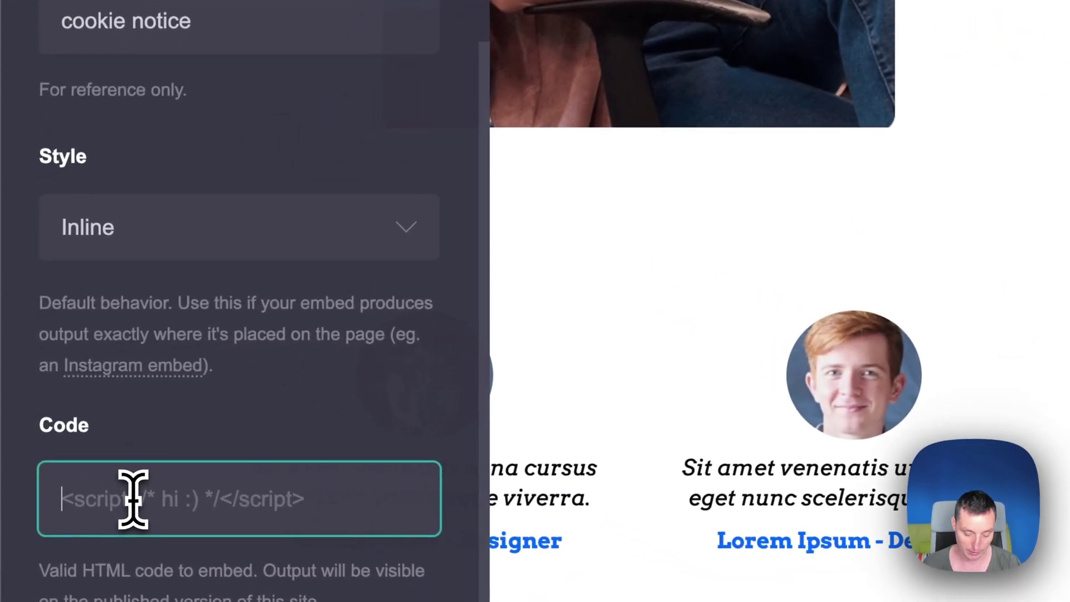
key(ctrl+v)
scroll(280, 485, down, 5)
scroll(320, 394, down, 15)
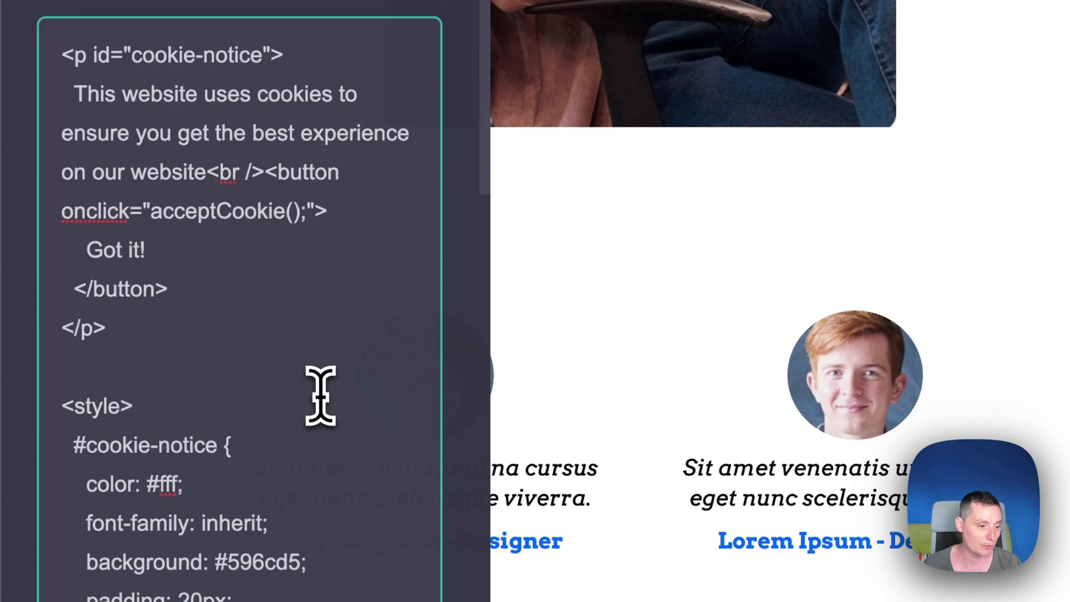
scroll(288, 357, down, 15)
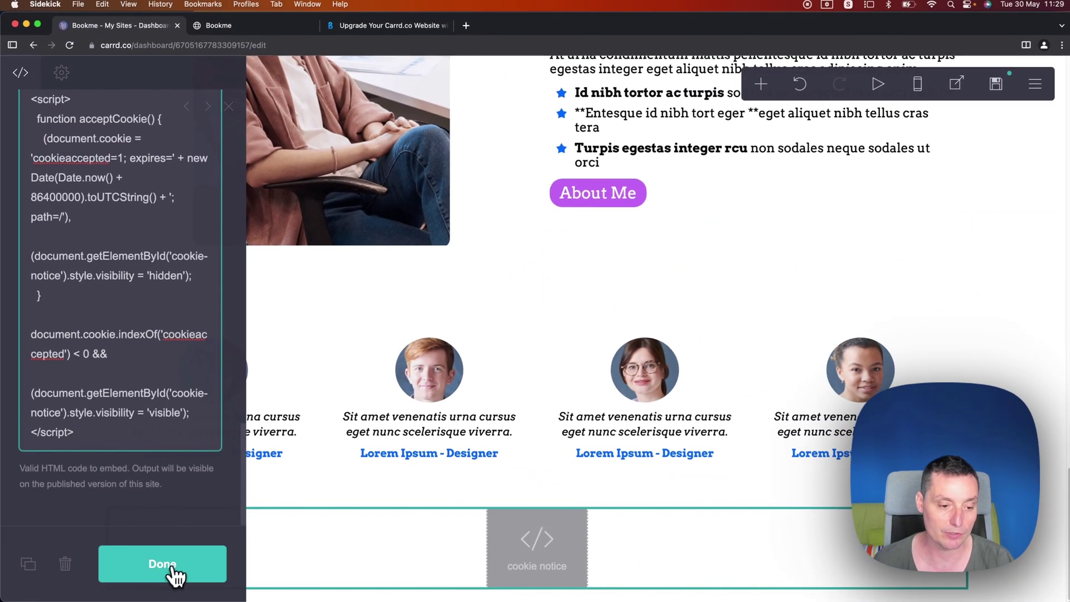
click(336, 555)
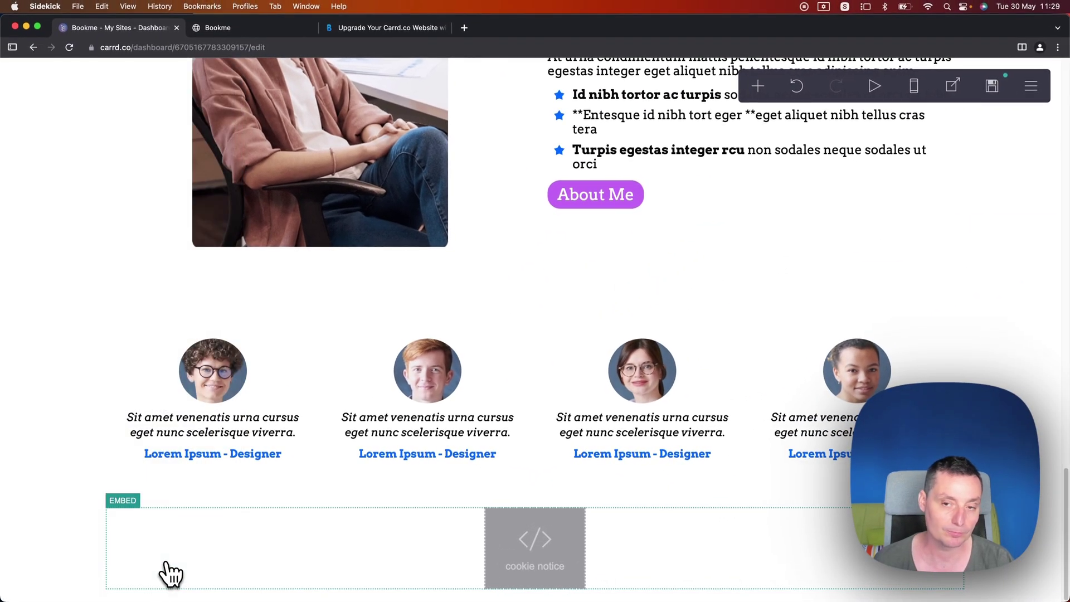
Save the Bookme site's changes from the toolbar's Save panel
click(991, 85)
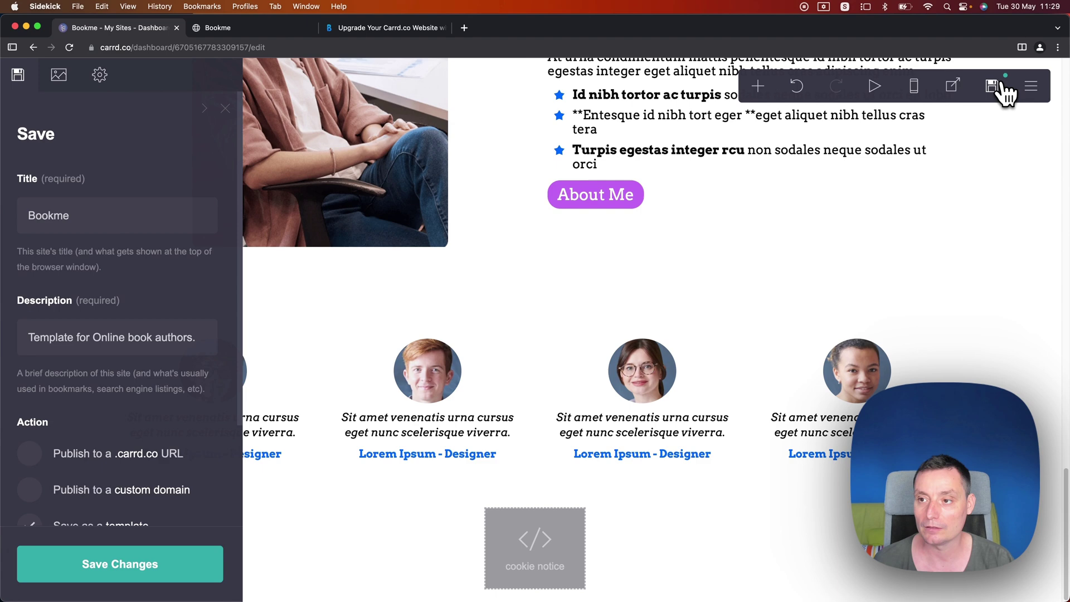
click(156, 568)
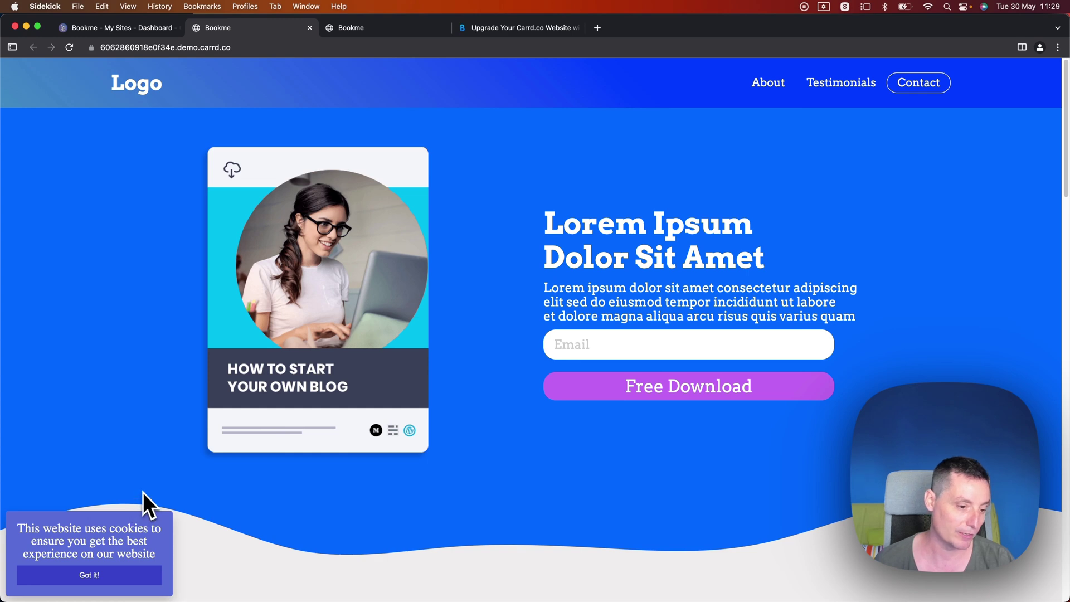
Scroll down and back up the demo page, checking the purple cookie notice stays visible
scroll(145, 490, down, 5)
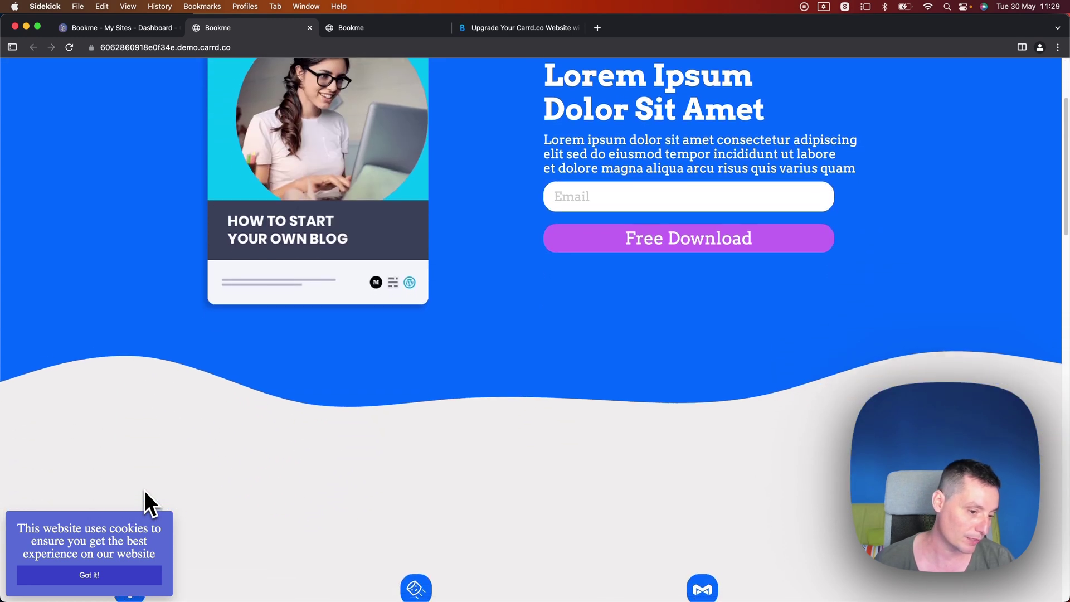
scroll(145, 489, down, 10)
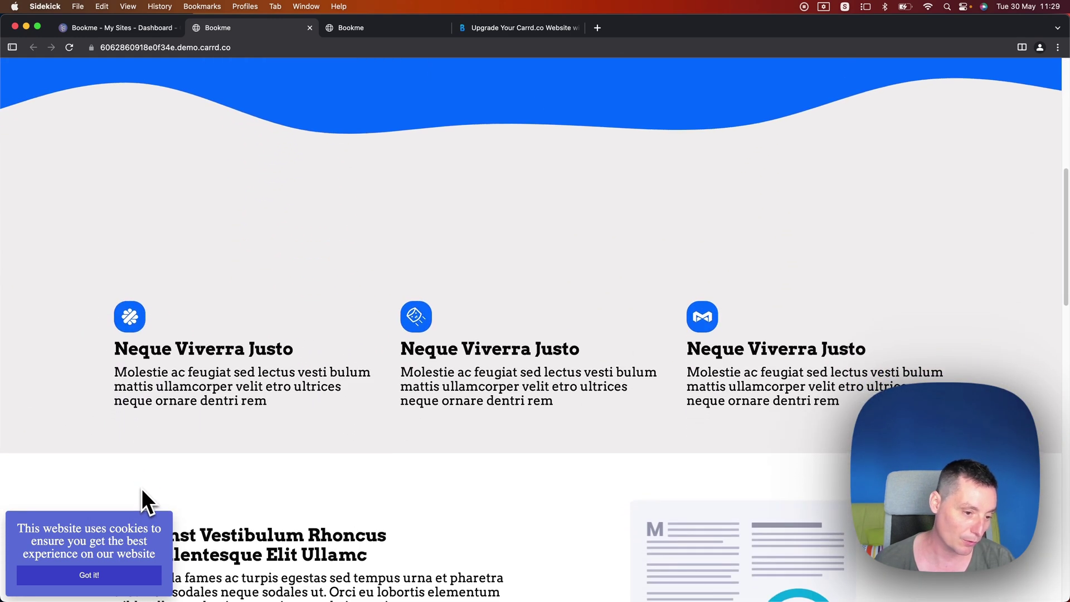
scroll(142, 488, down, 20)
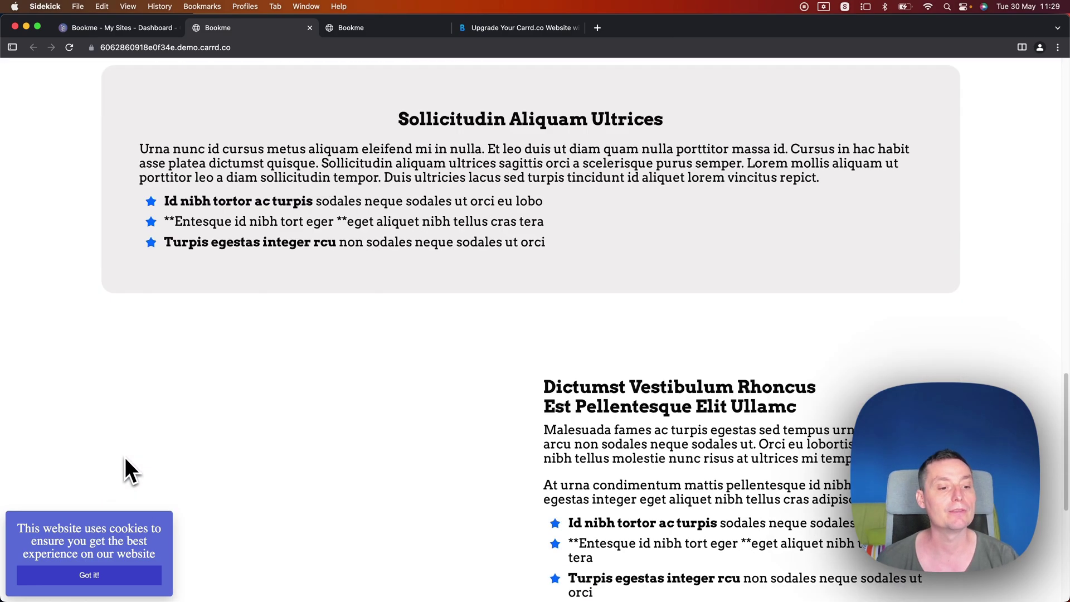
scroll(124, 456, down, 12)
scroll(128, 426, up, 16)
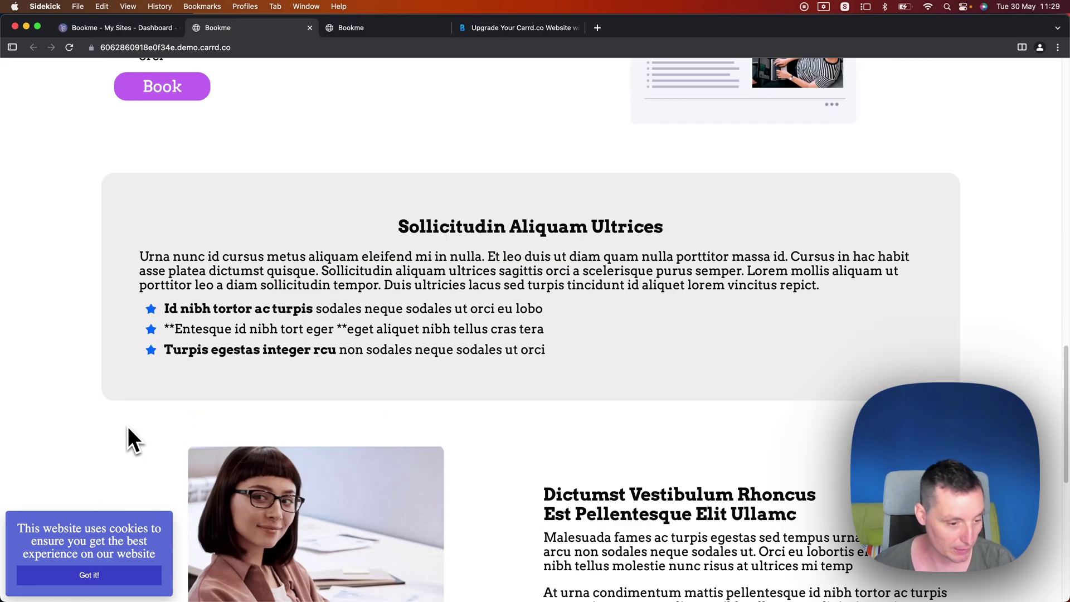
scroll(128, 426, up, 20)
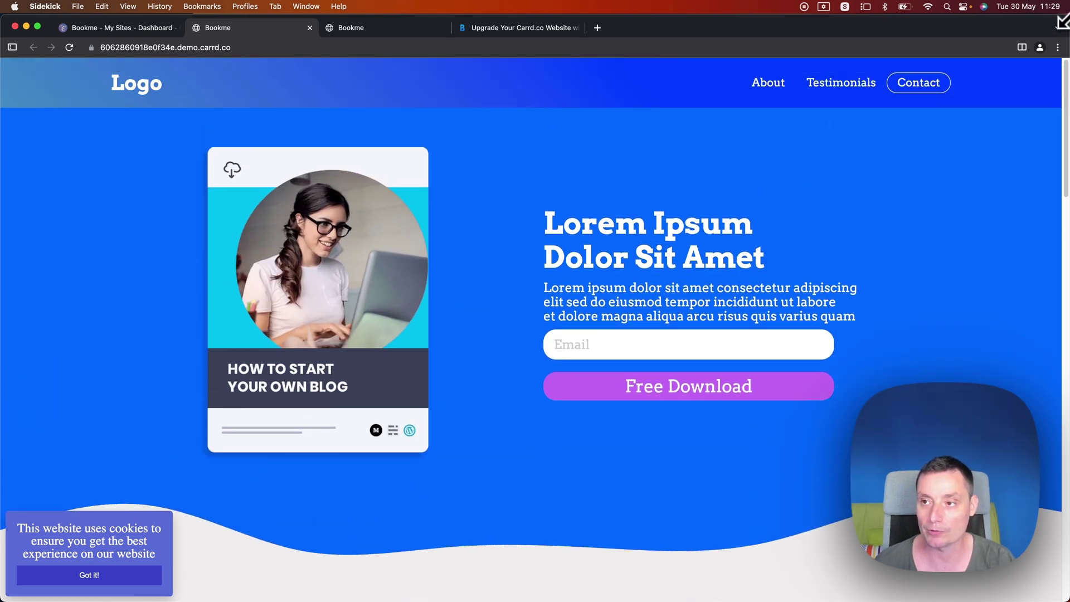
drag(1062, 21, 259, 55)
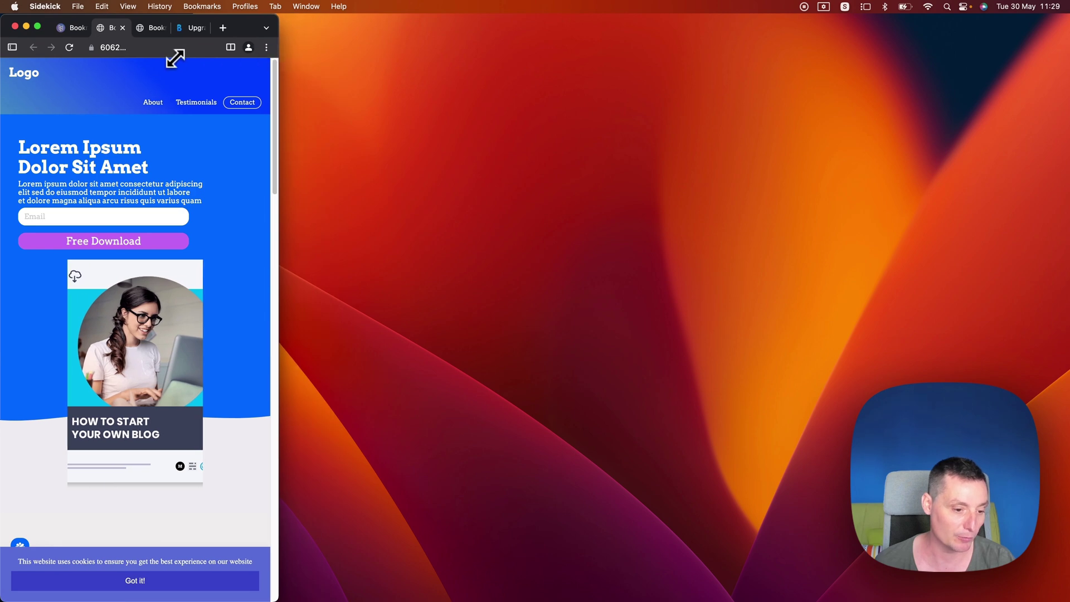
drag(175, 57, 446, 56)
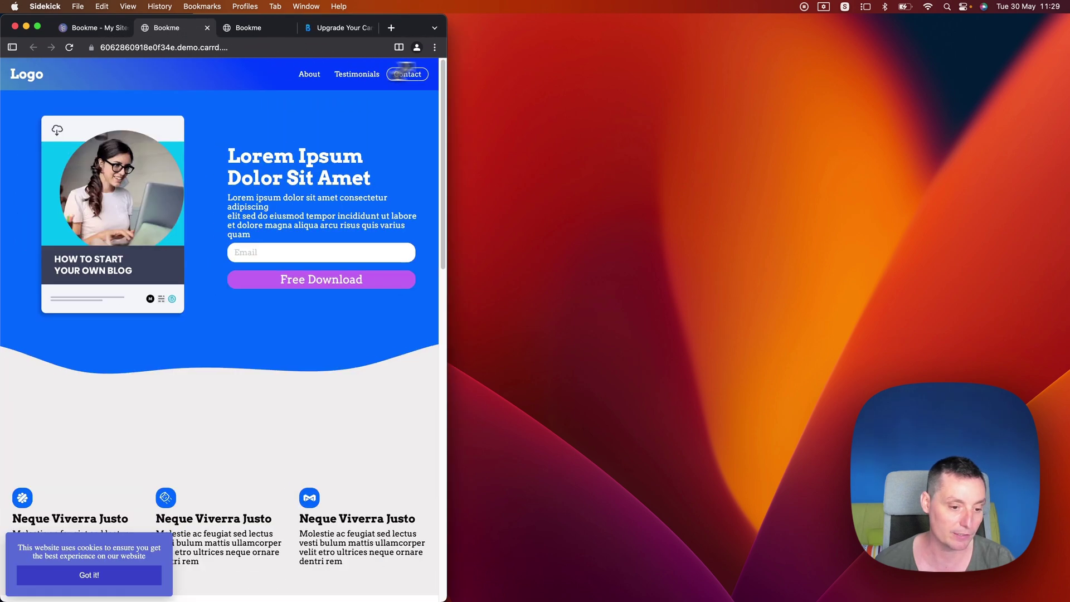
drag(447, 15, 1058, 26)
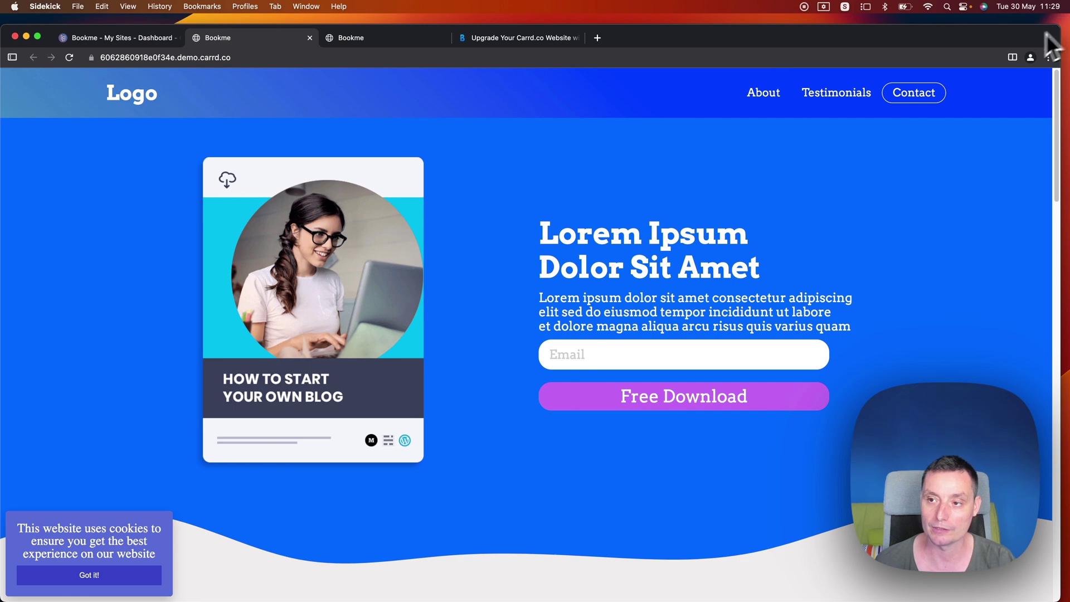
Open DevTools via Inspect, turn on device emulation and scroll the 400 px preview
right_click(846, 158)
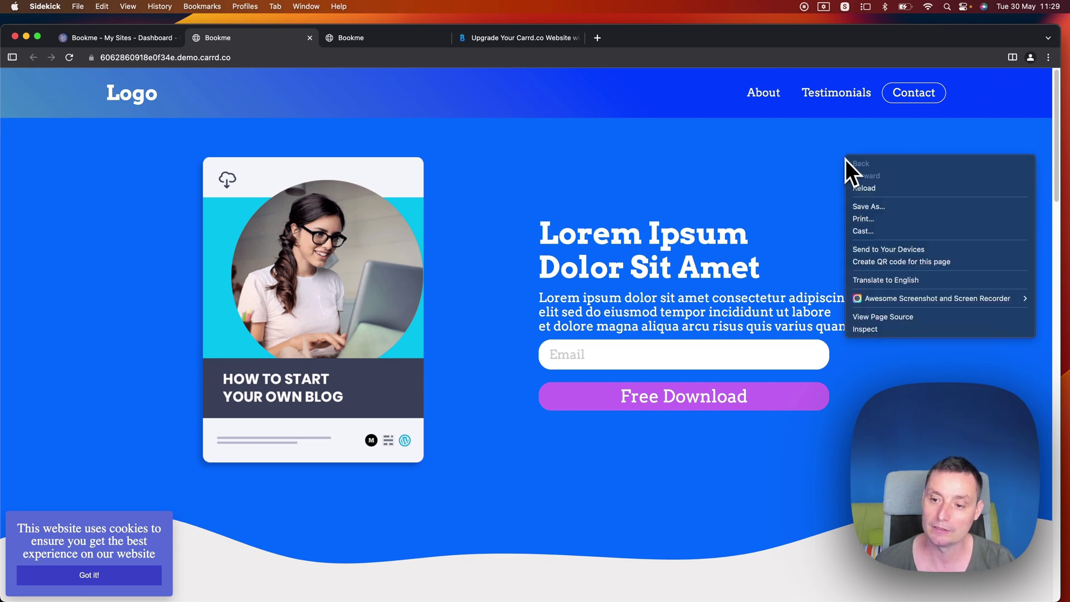
click(858, 330)
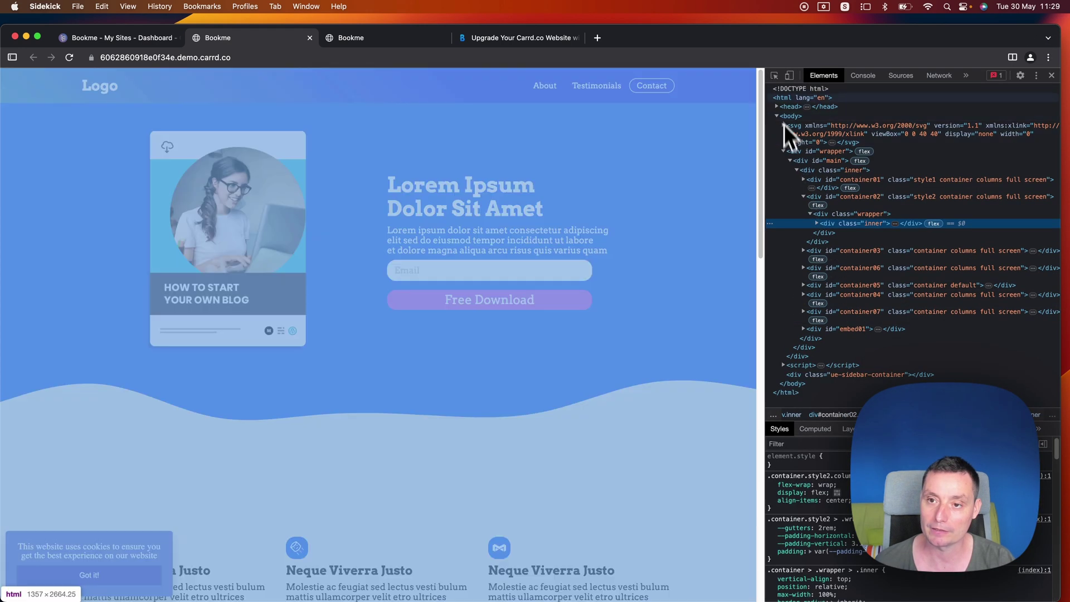
click(789, 75)
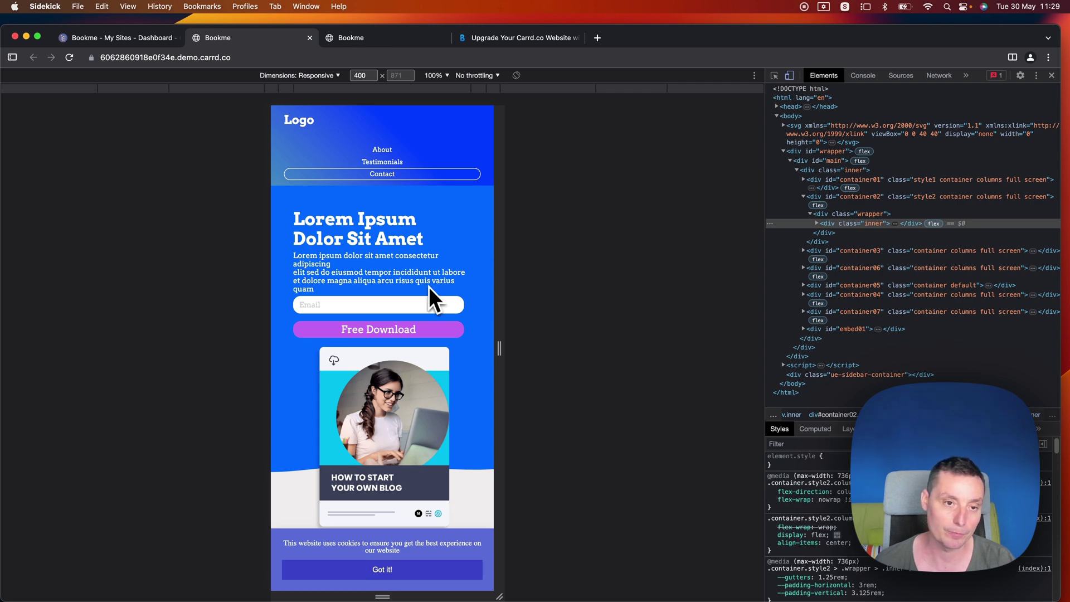
scroll(432, 298, down, 1)
scroll(385, 389, down, 15)
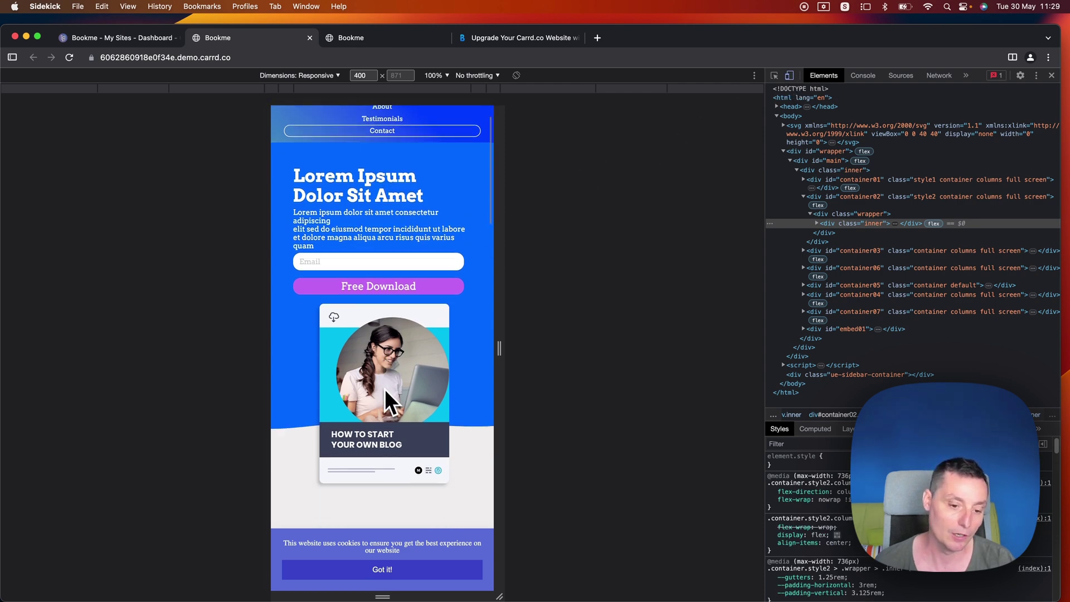
scroll(426, 490, down, 5)
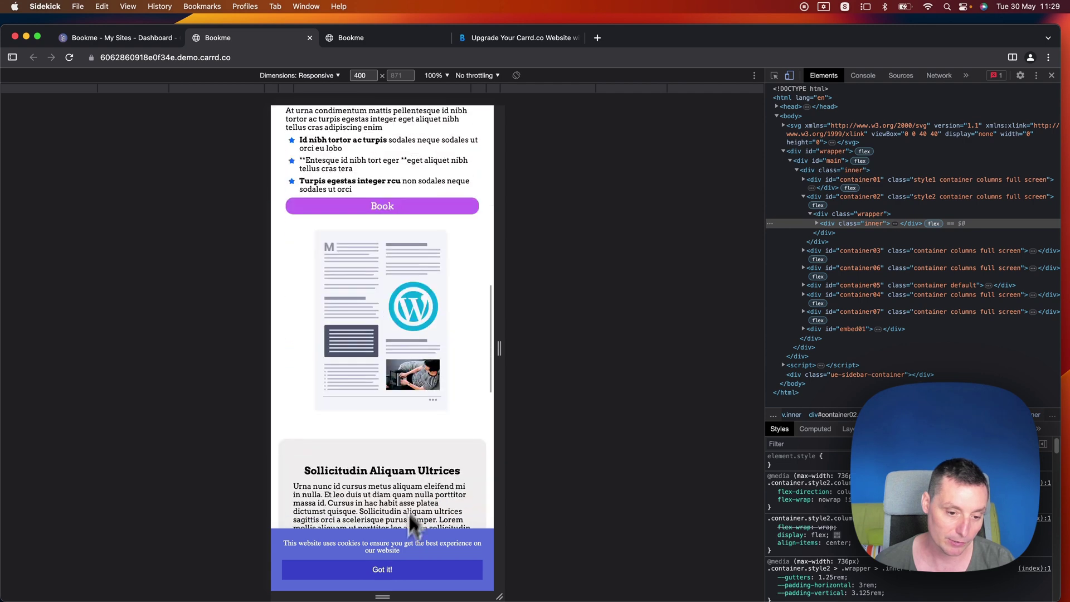
scroll(401, 479, down, 3)
scroll(417, 428, up, 8)
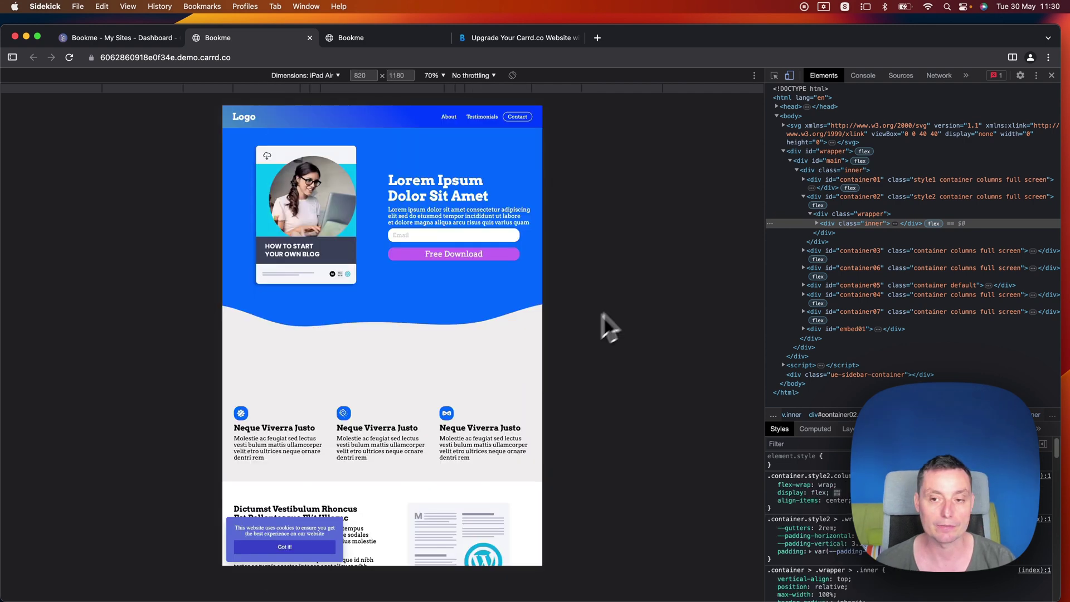